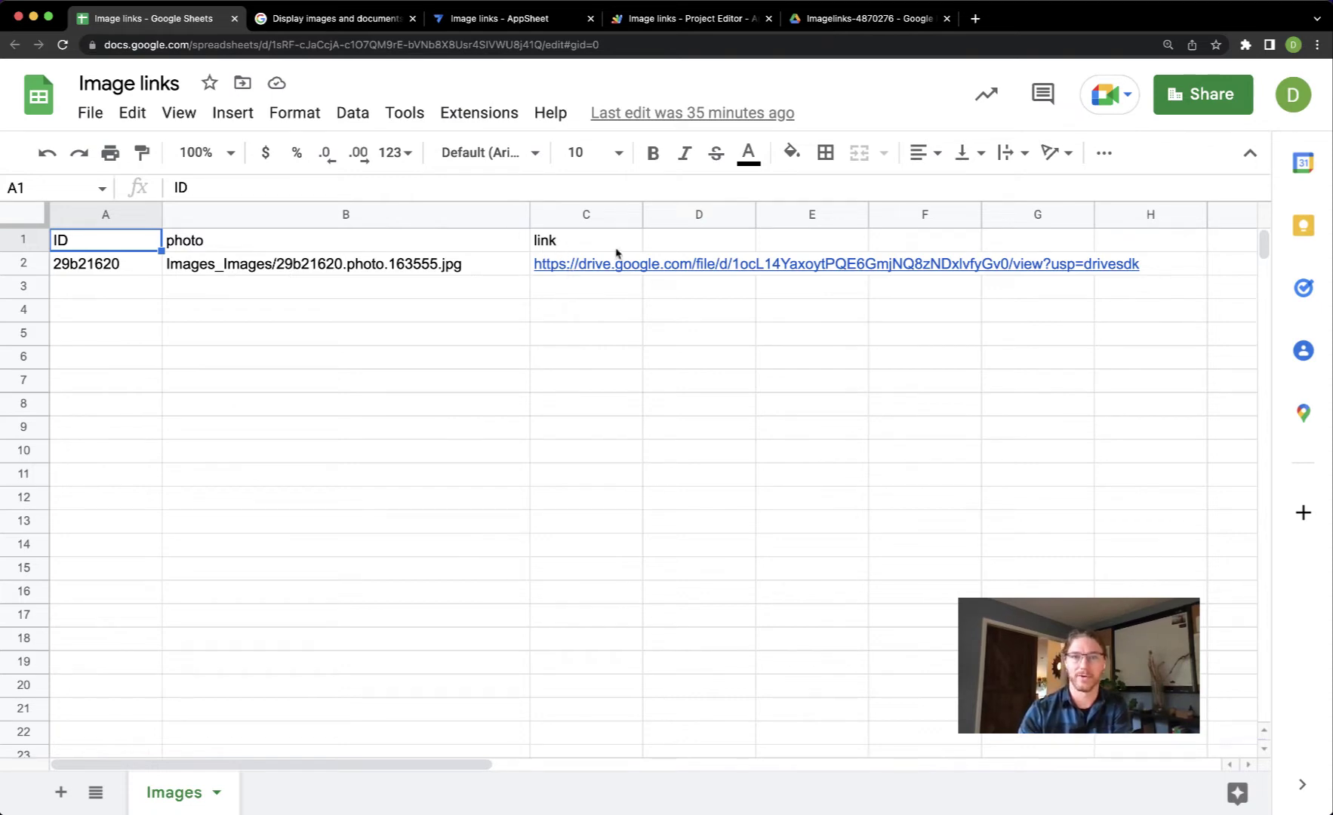
Open the photo 29b21620.photo.163555.jpg linked in cell C2 in Drive
left_click(604, 269)
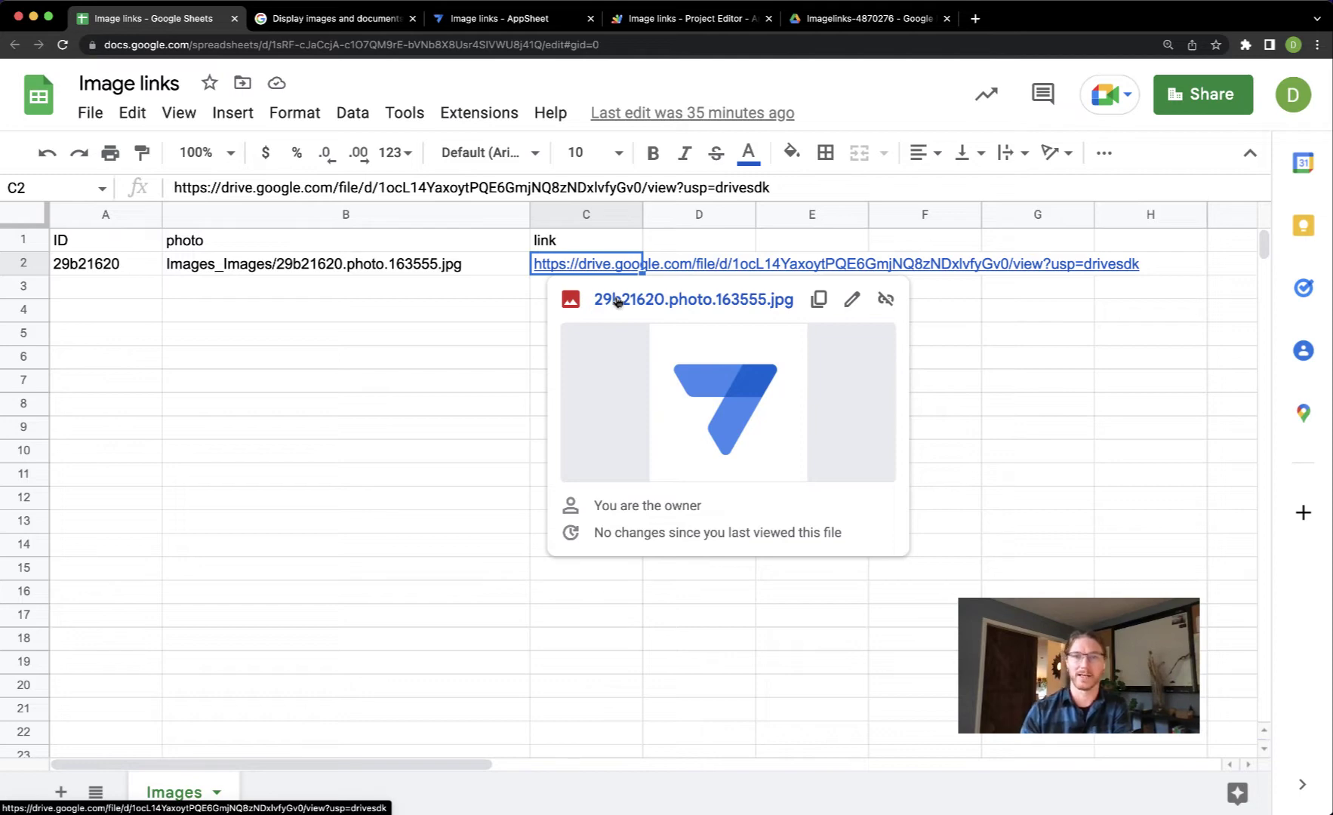
left_click(617, 301)
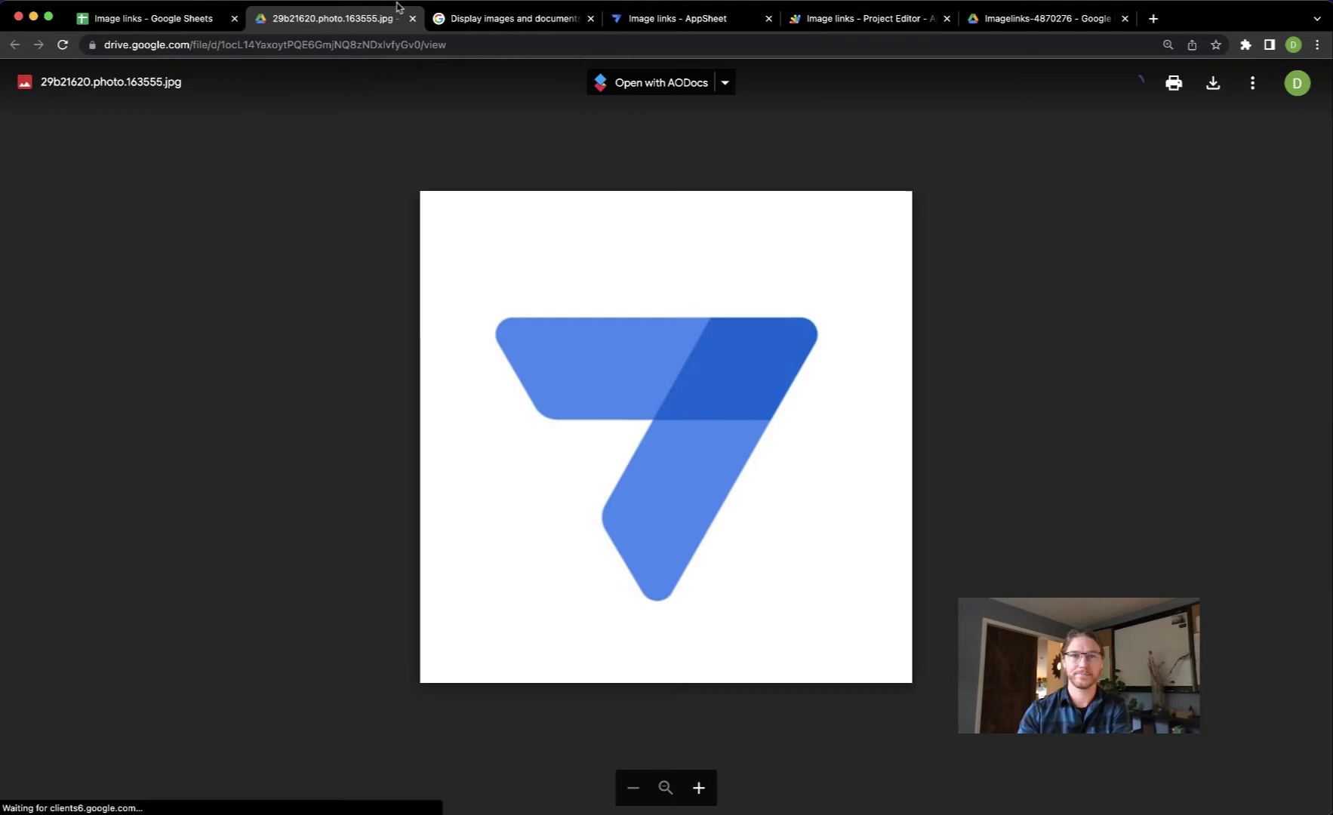
left_click(527, 23)
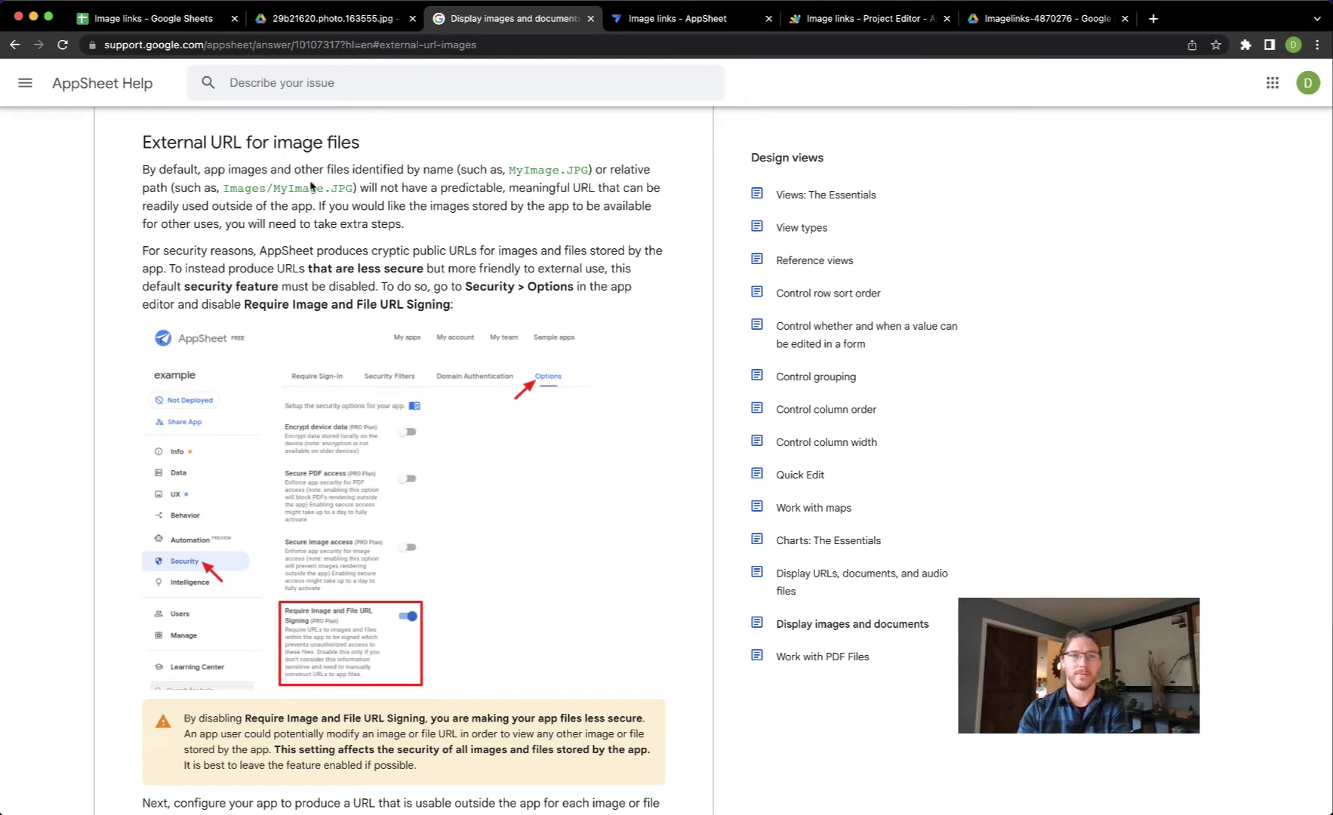
scroll(311, 186, "down", 5)
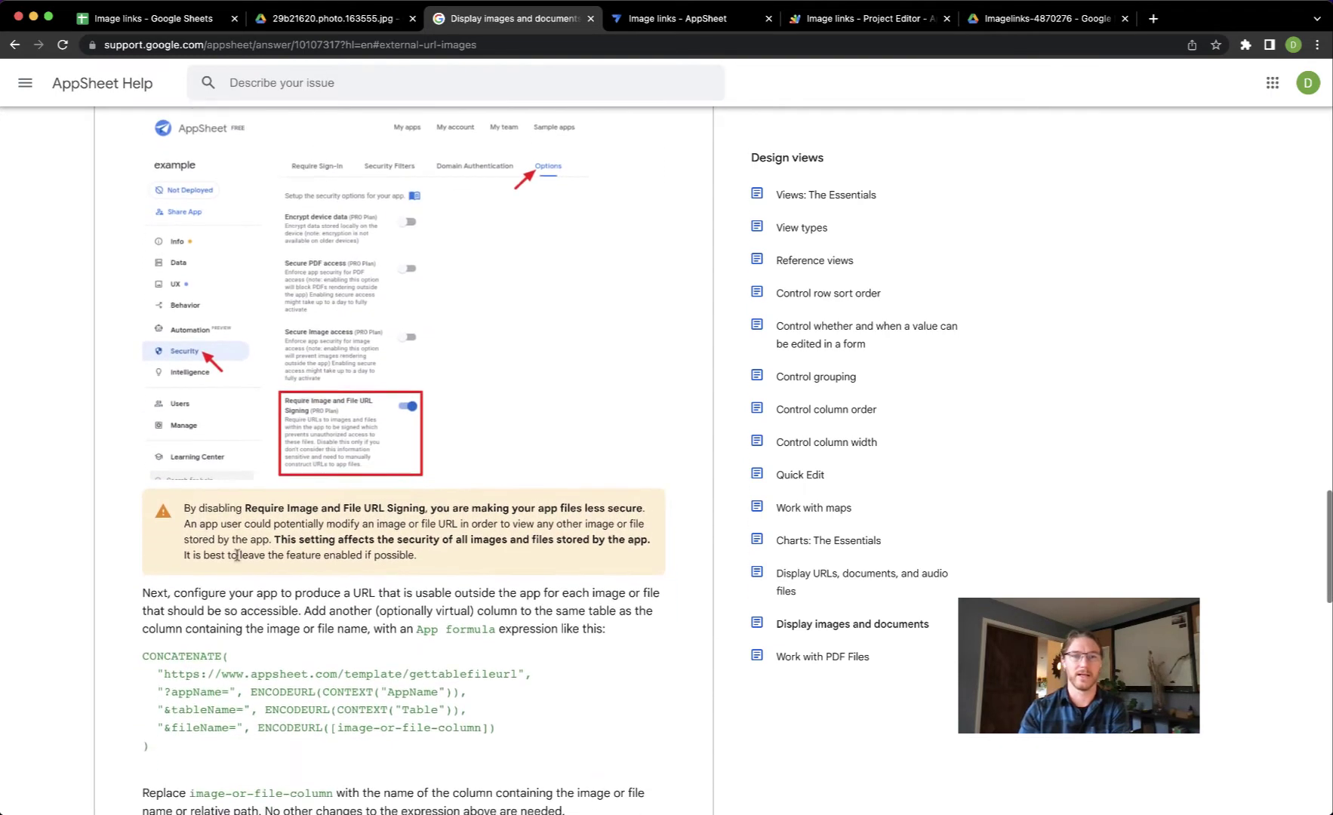
scroll(237, 555, "down", 2)
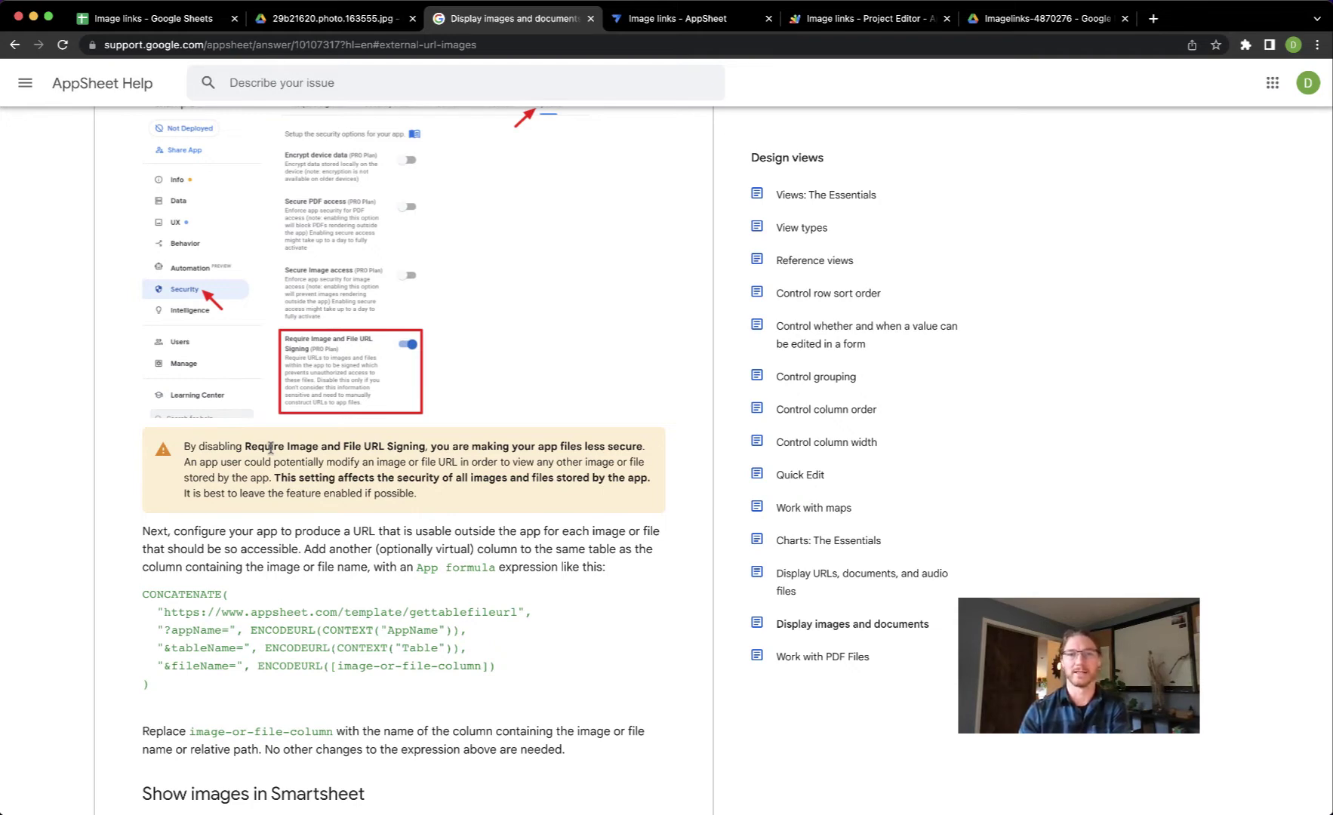
Return to the Image links spreadsheet and preview the Drive link in C2
left_click(165, 19)
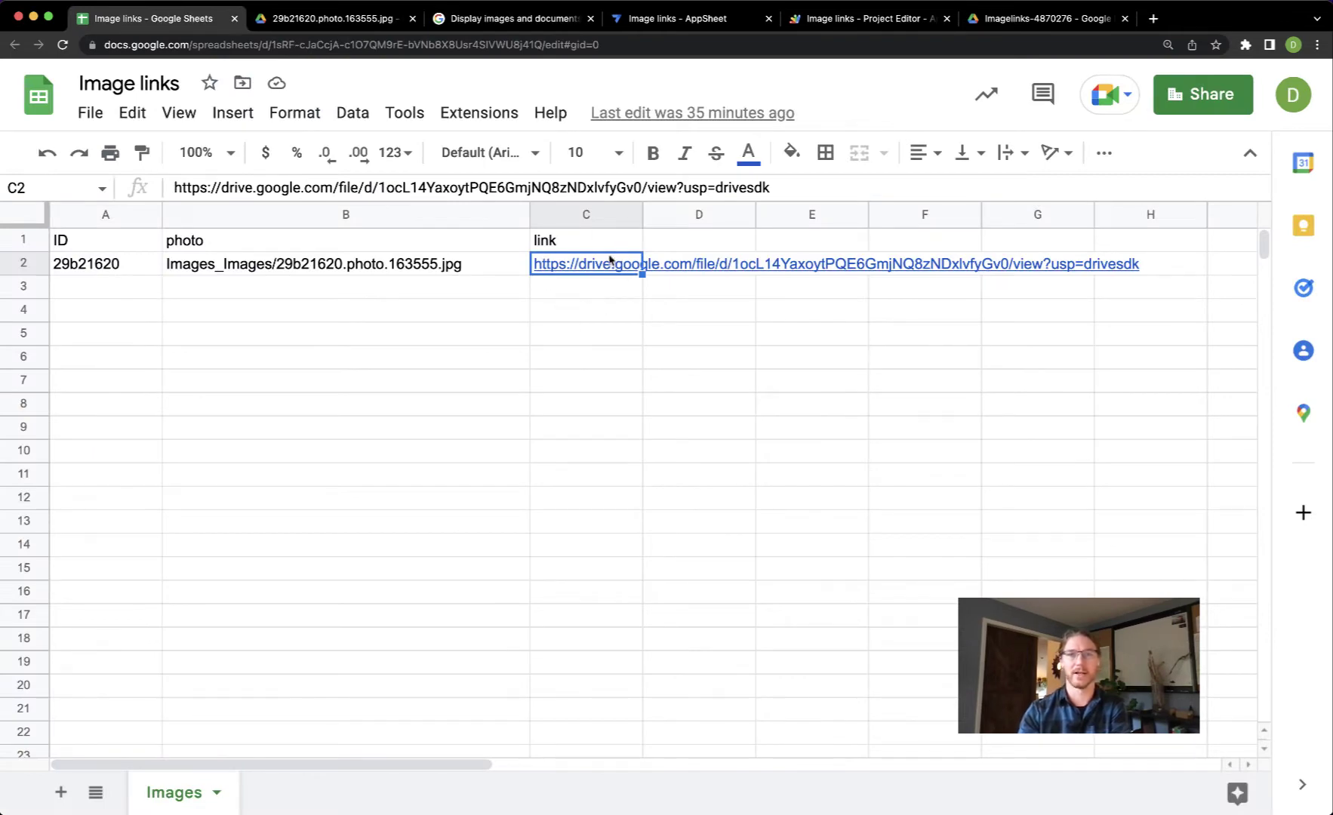
mouse_move(610, 259)
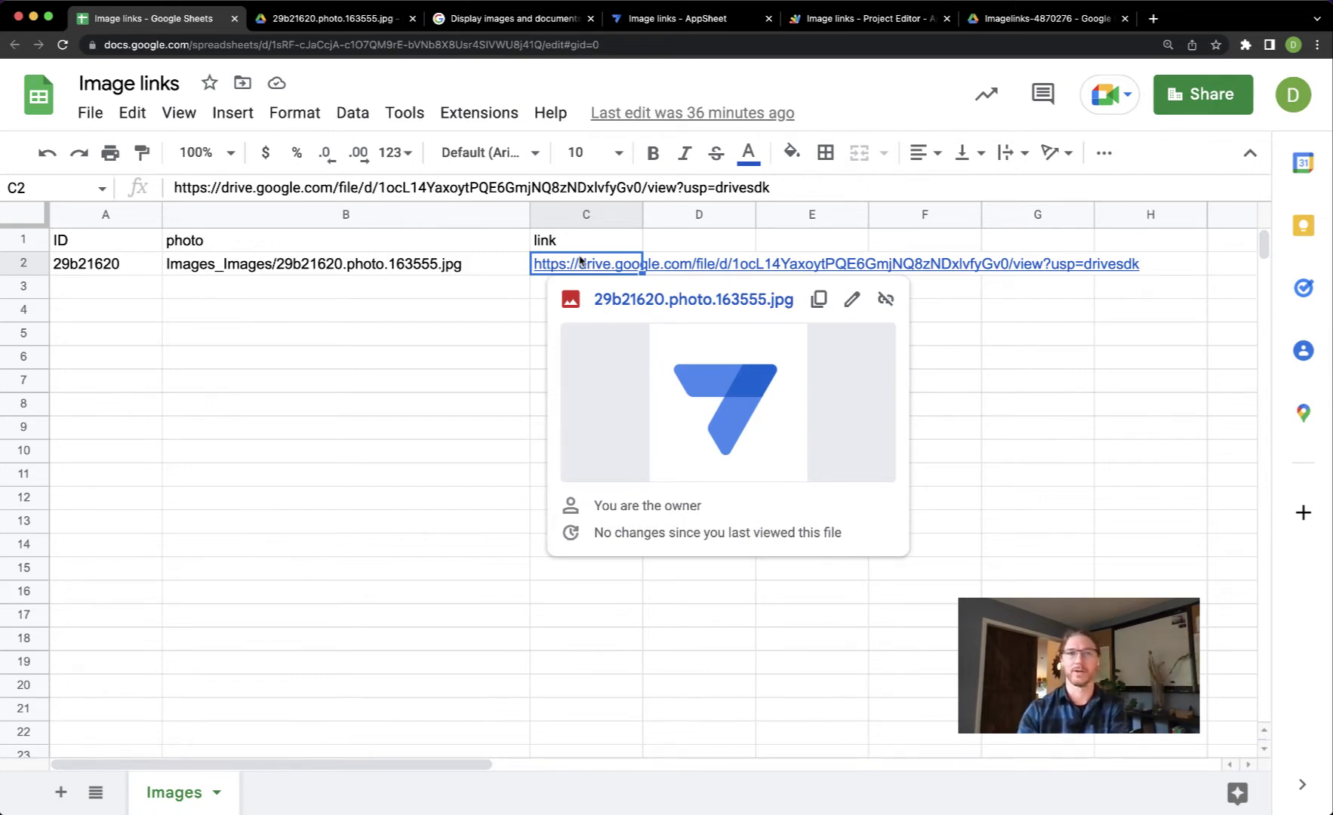
In Automation, open the Create image link bot's file url step showing its main(filename) script call
left_click(665, 20)
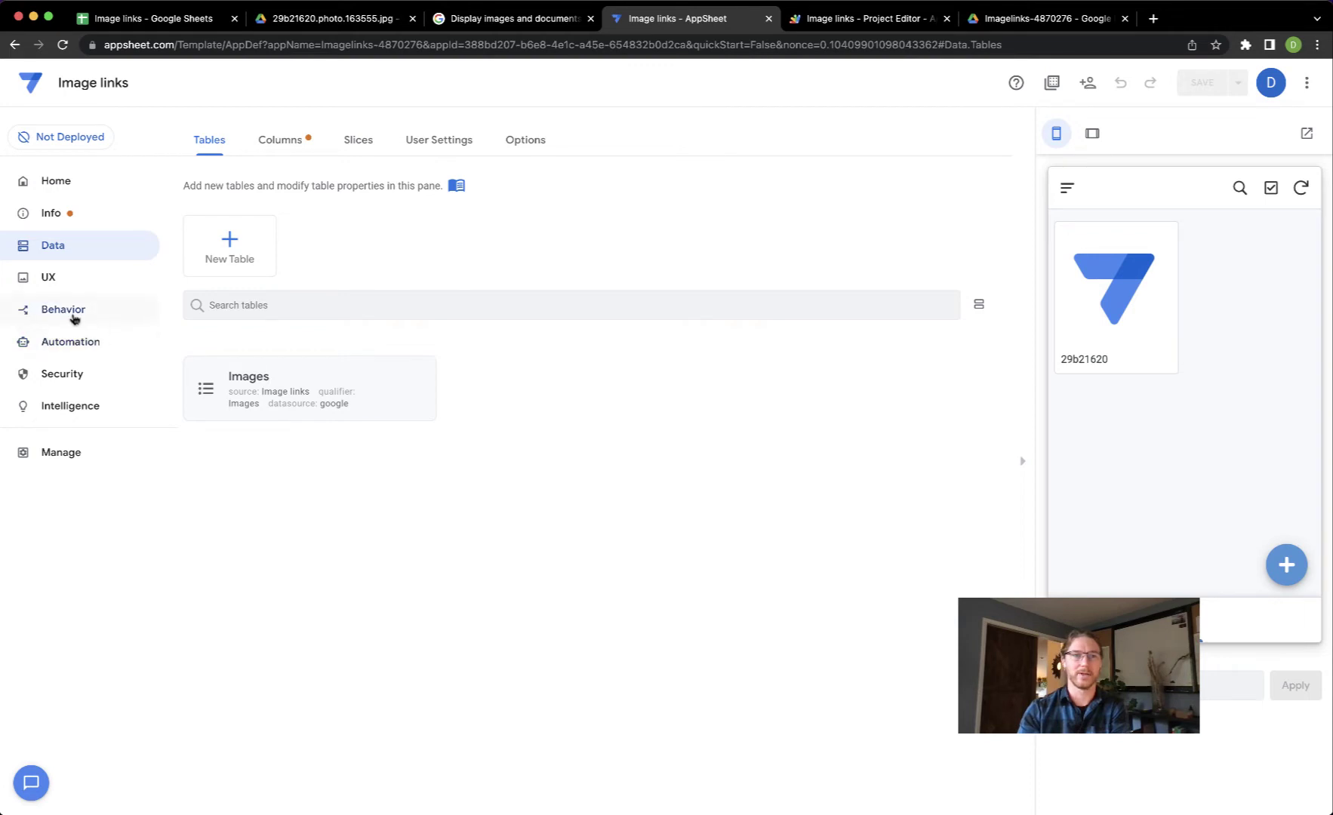
left_click(76, 343)
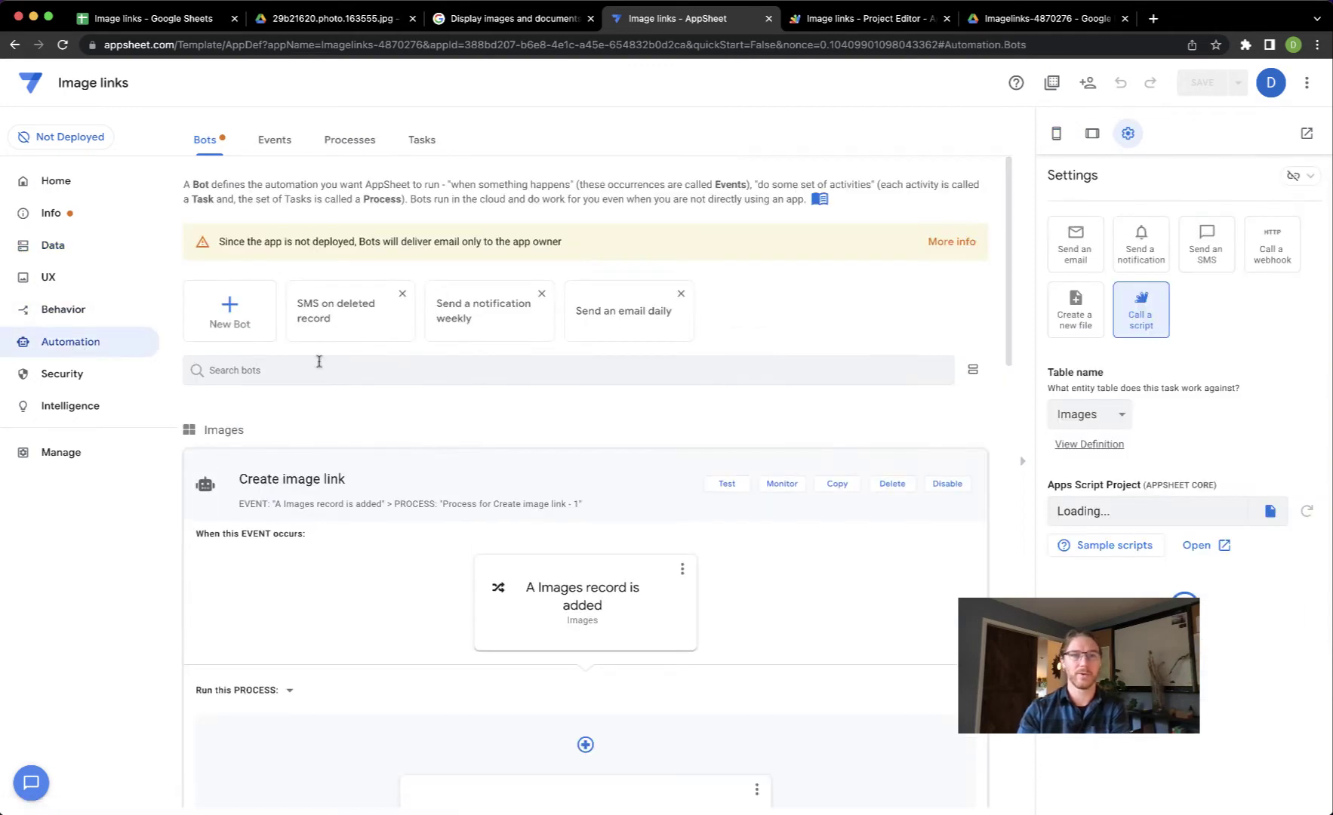
scroll(551, 393, "down", 3)
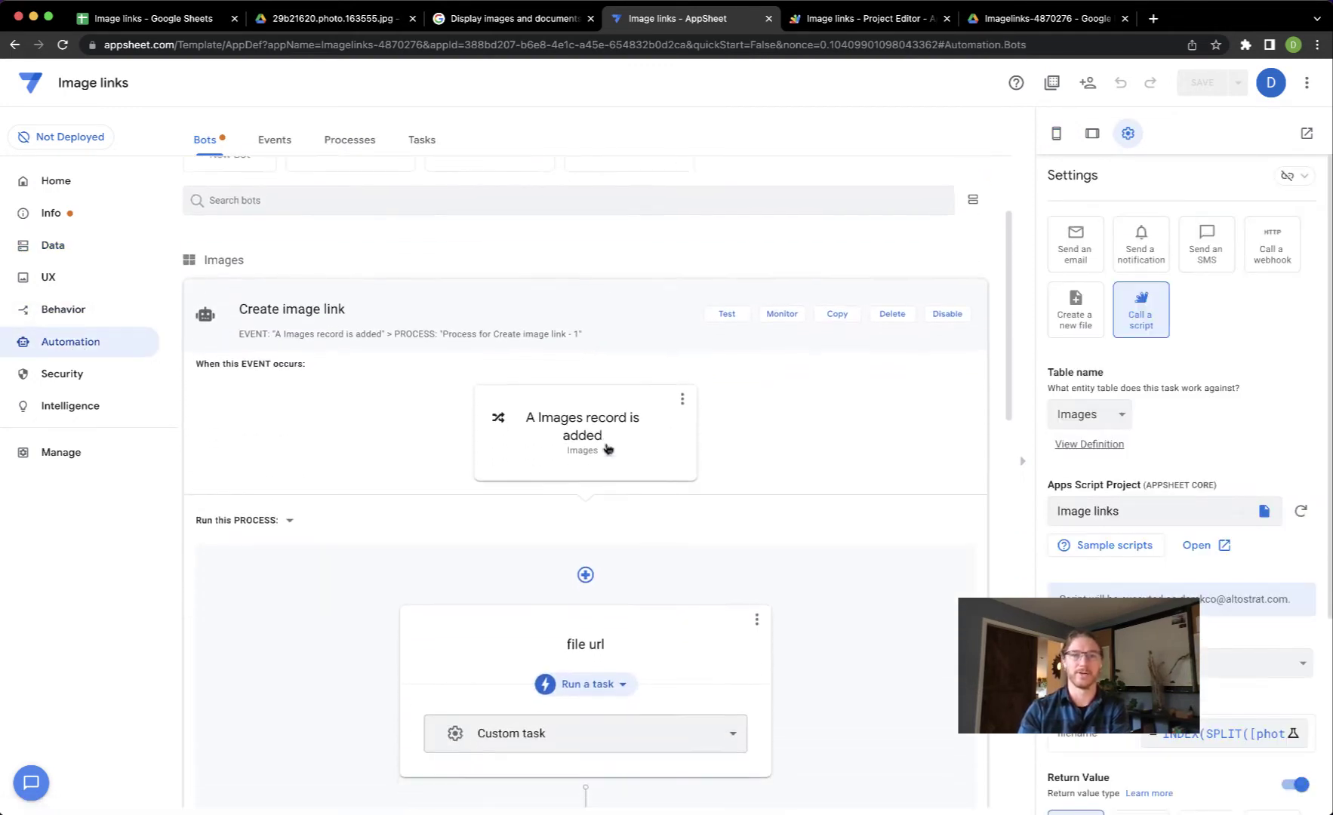
left_click(623, 436)
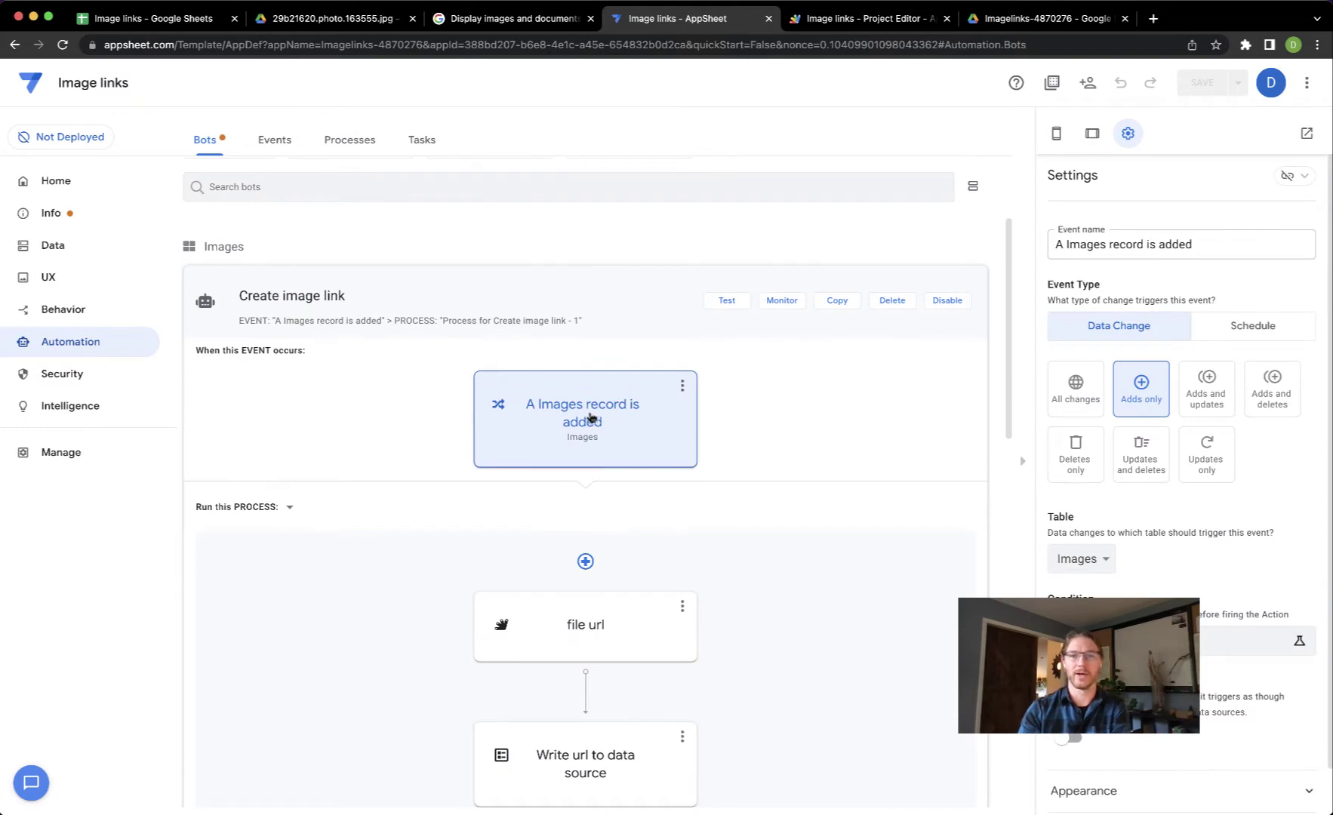
scroll(615, 427, "down", 1)
scroll(615, 428, "down", 2)
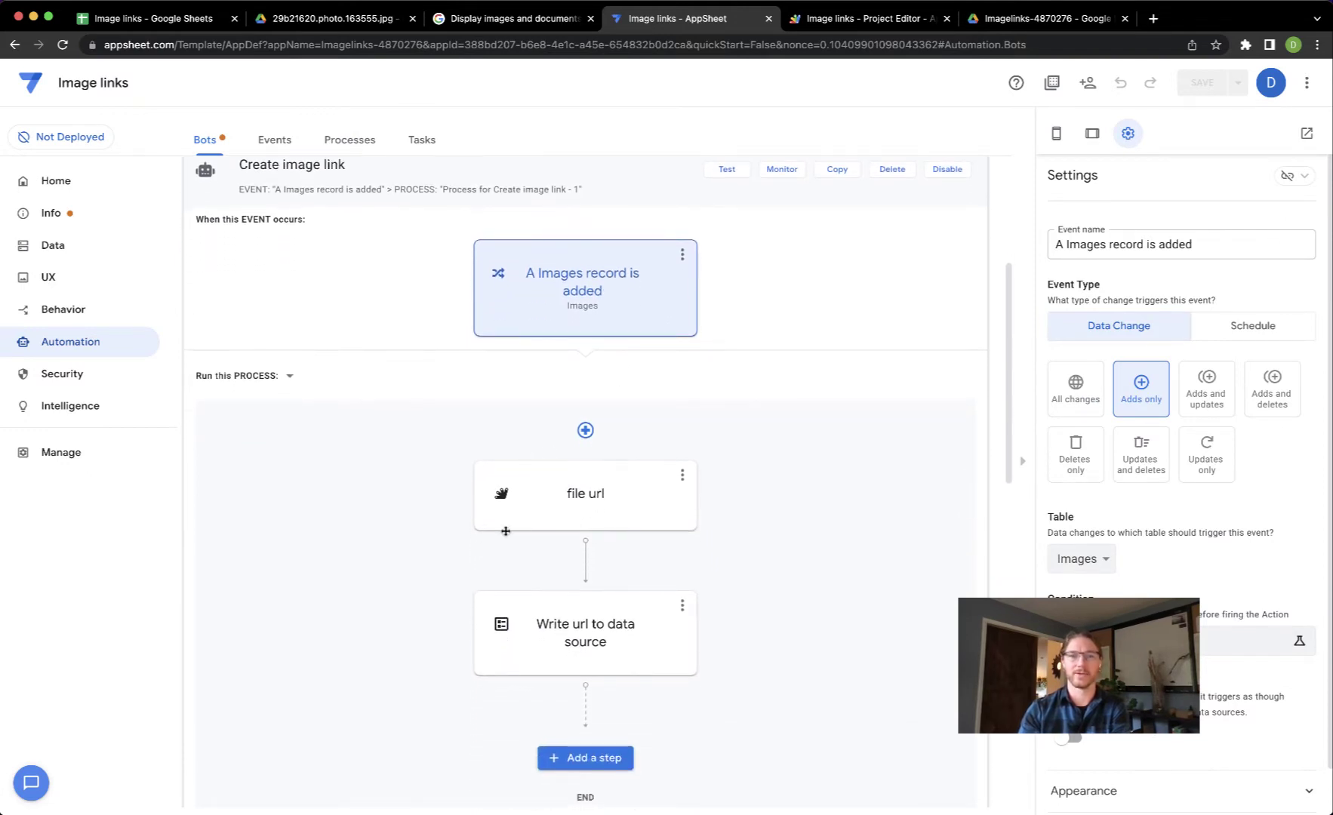
left_click(601, 499)
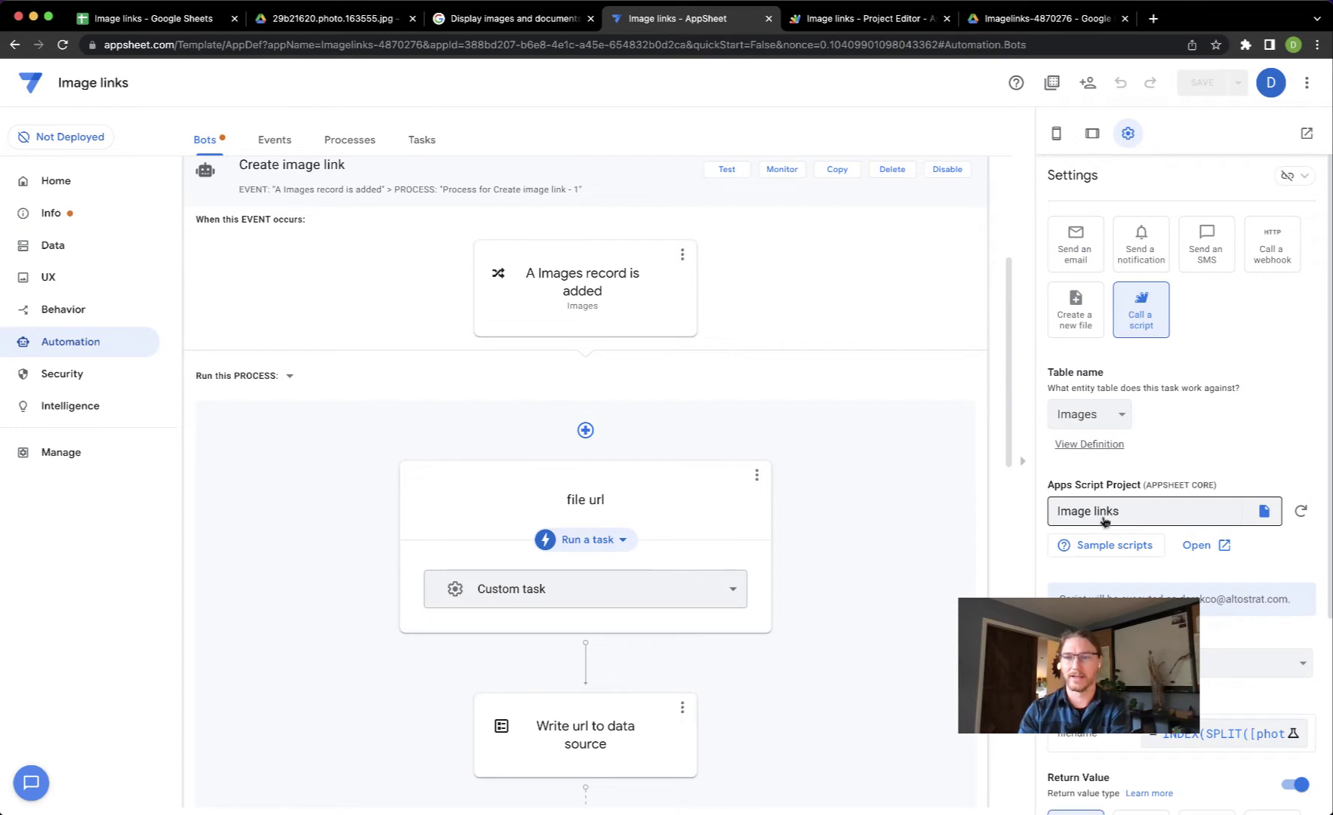
scroll(1133, 543, "down", 3)
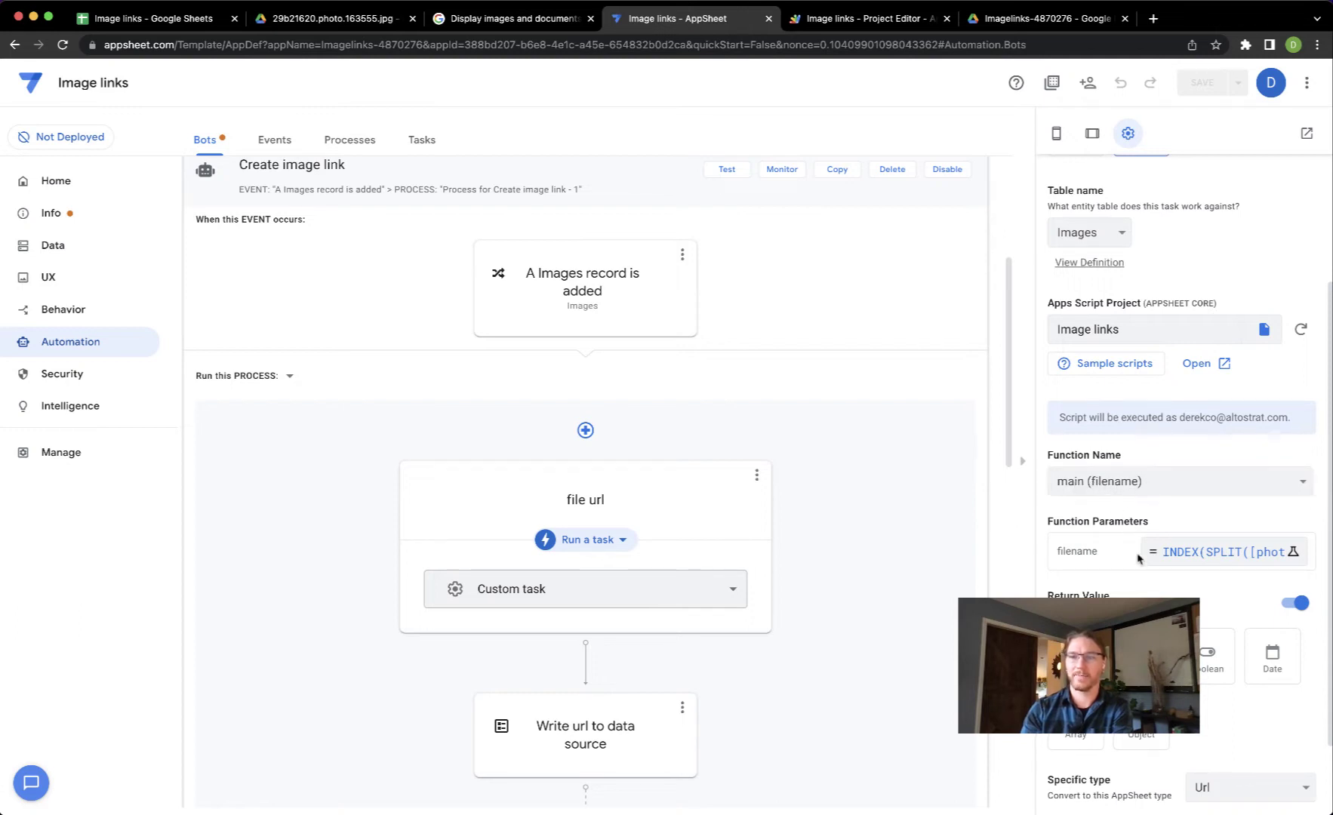
left_click(1189, 555)
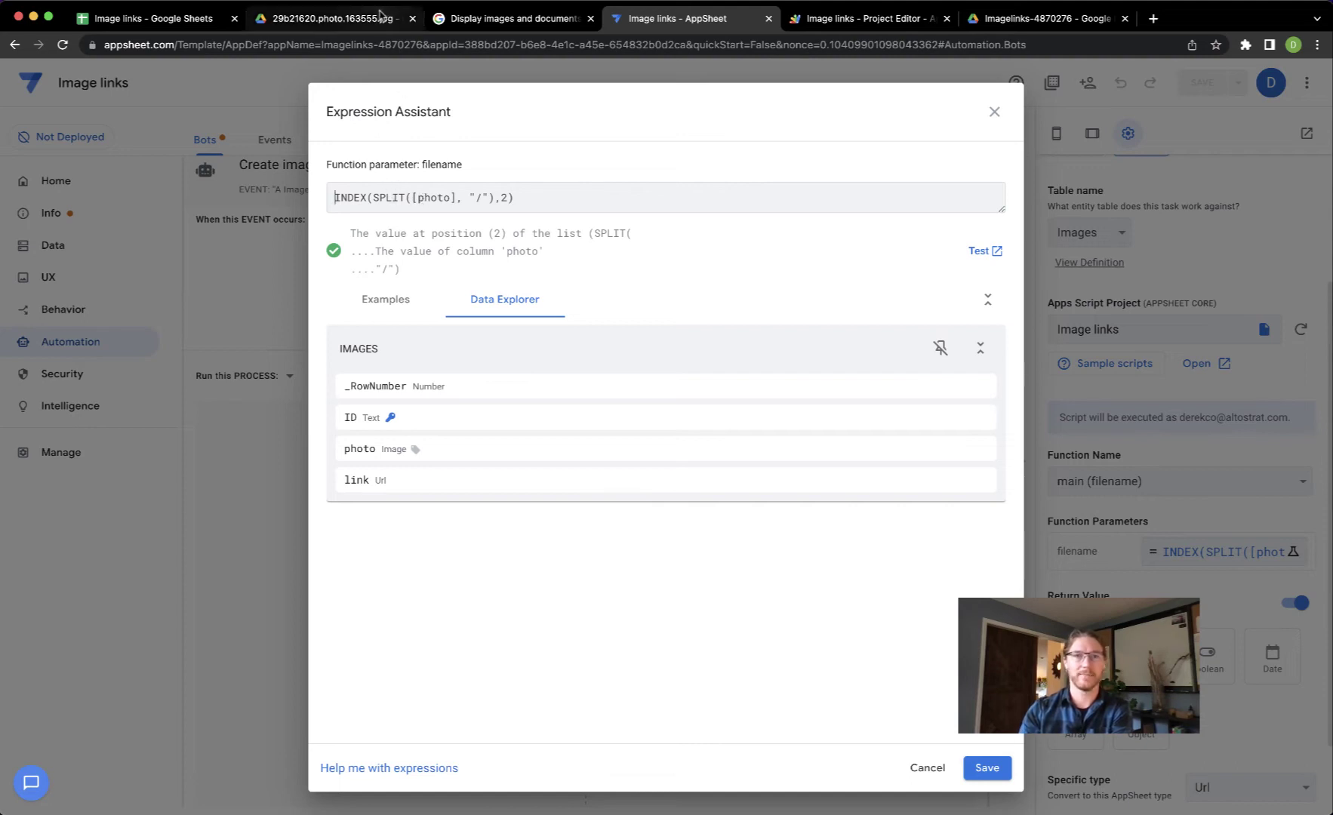
left_click(151, 18)
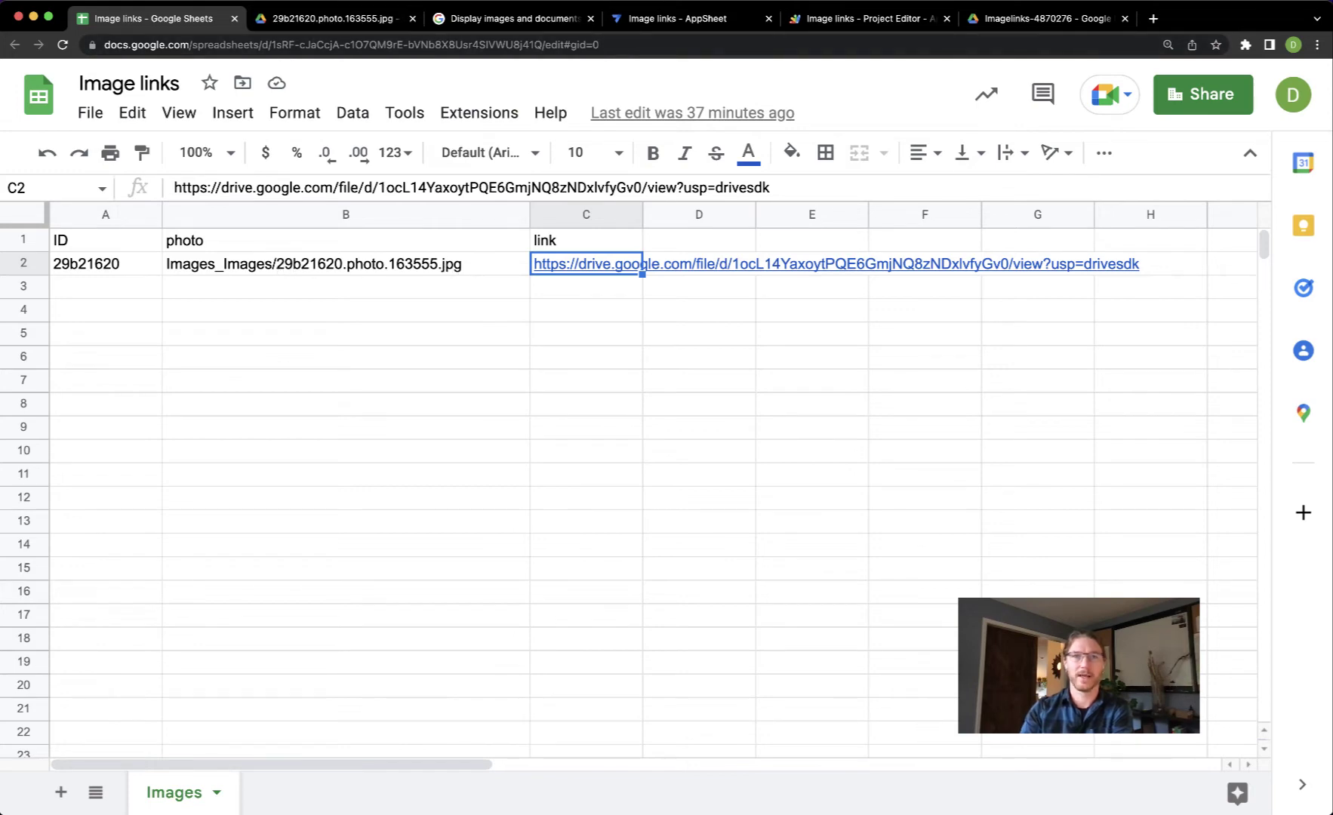
left_click(678, 18)
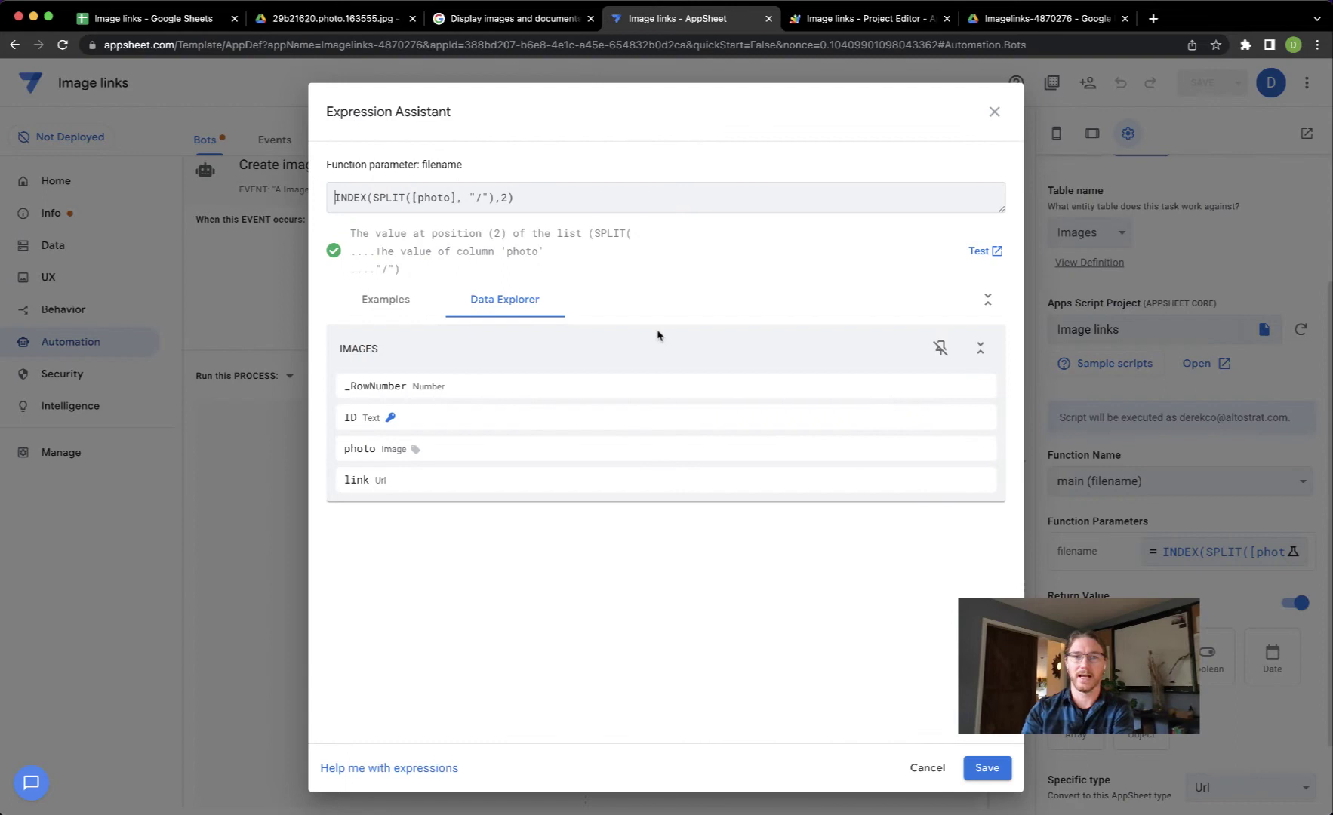
left_click(926, 767)
scroll(1208, 607, "down", 2)
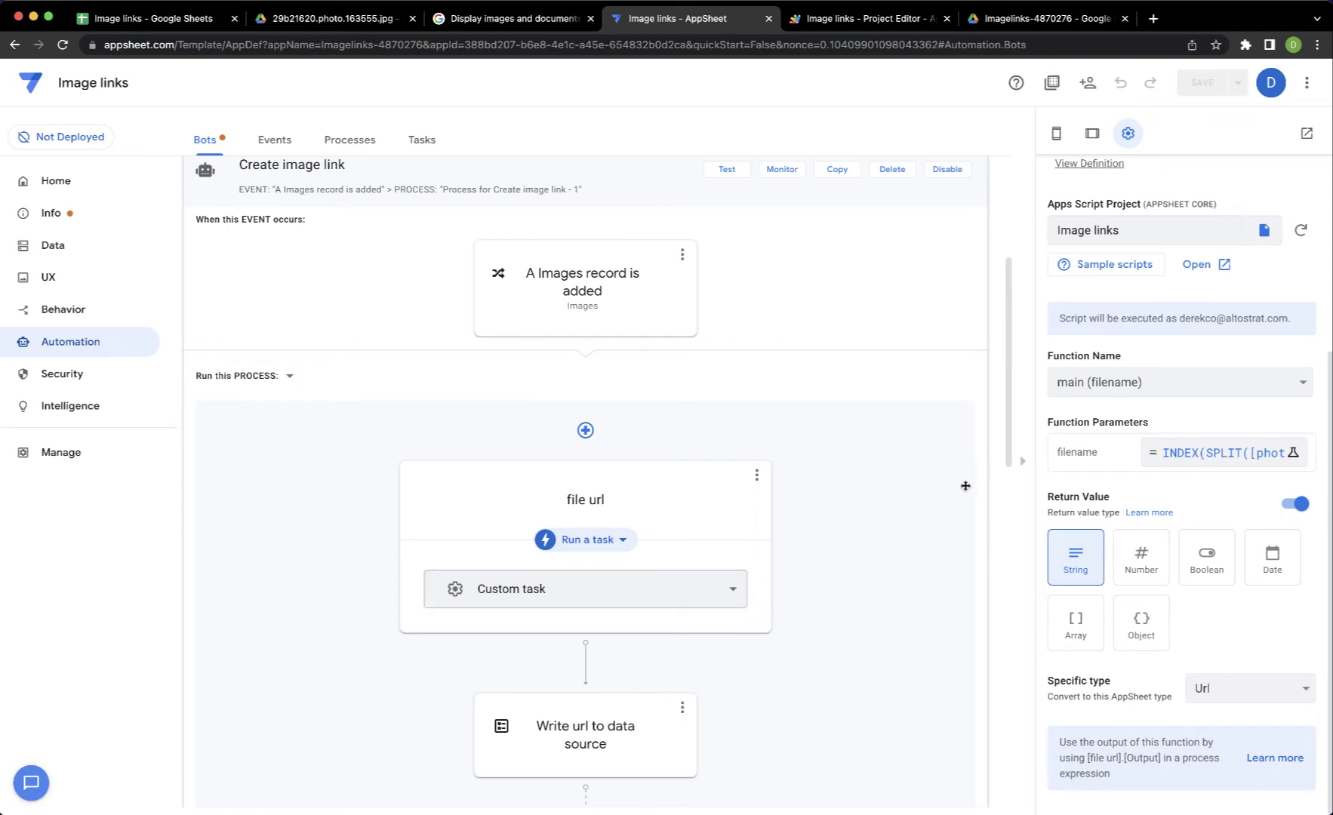
Glance at the Apps Script code, then view row 2's Drive link in the Image links sheet
left_click(843, 19)
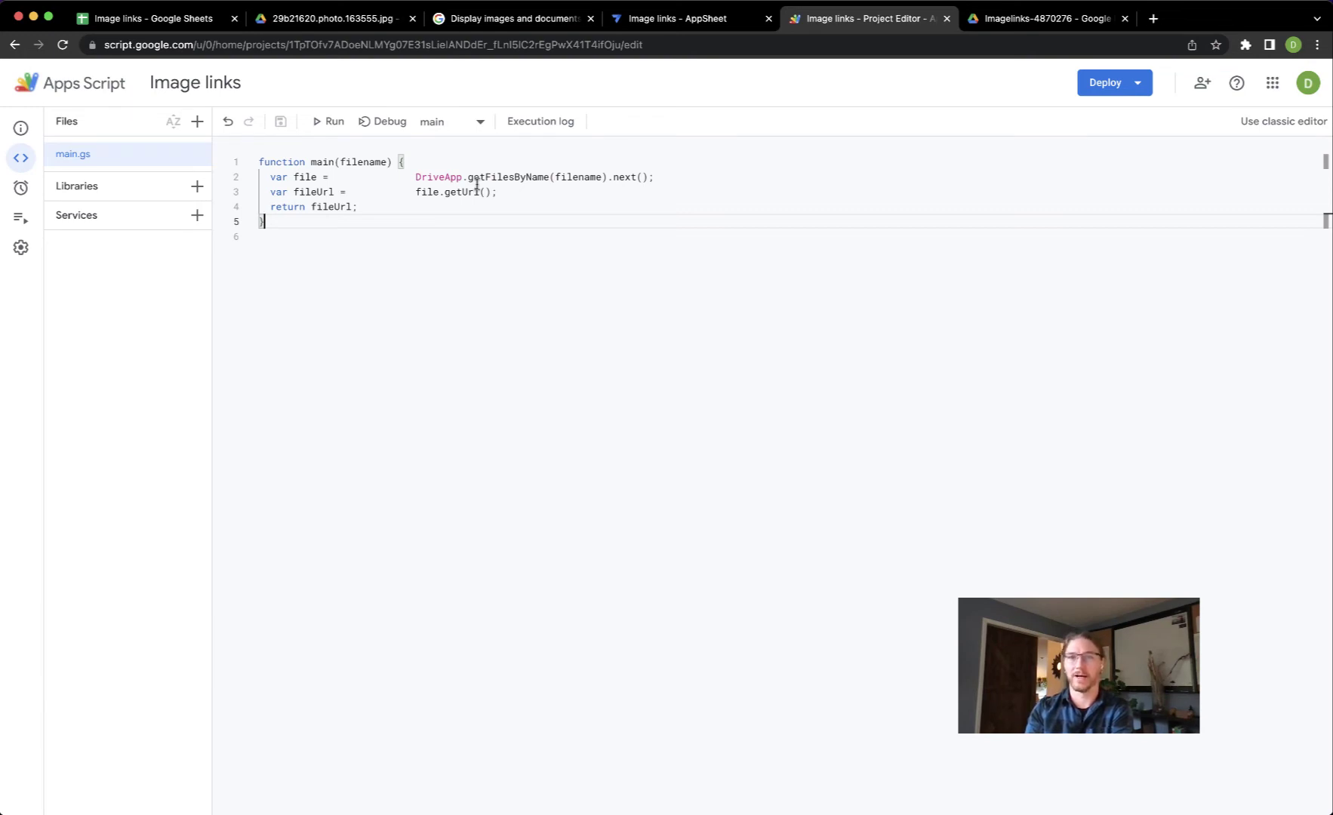
left_click(170, 25)
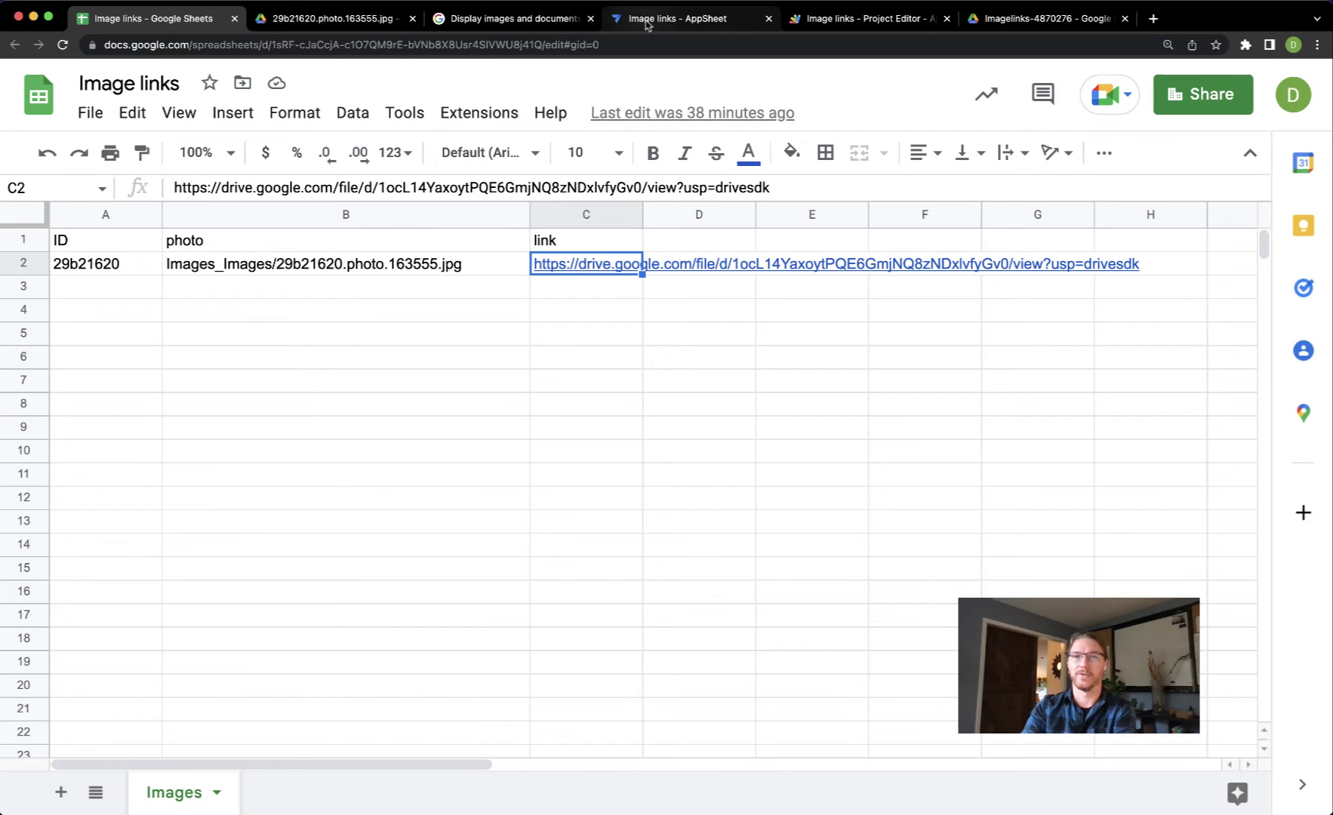
Switch to the Image links Apps Script project showing the main(filename) function
left_click(810, 24)
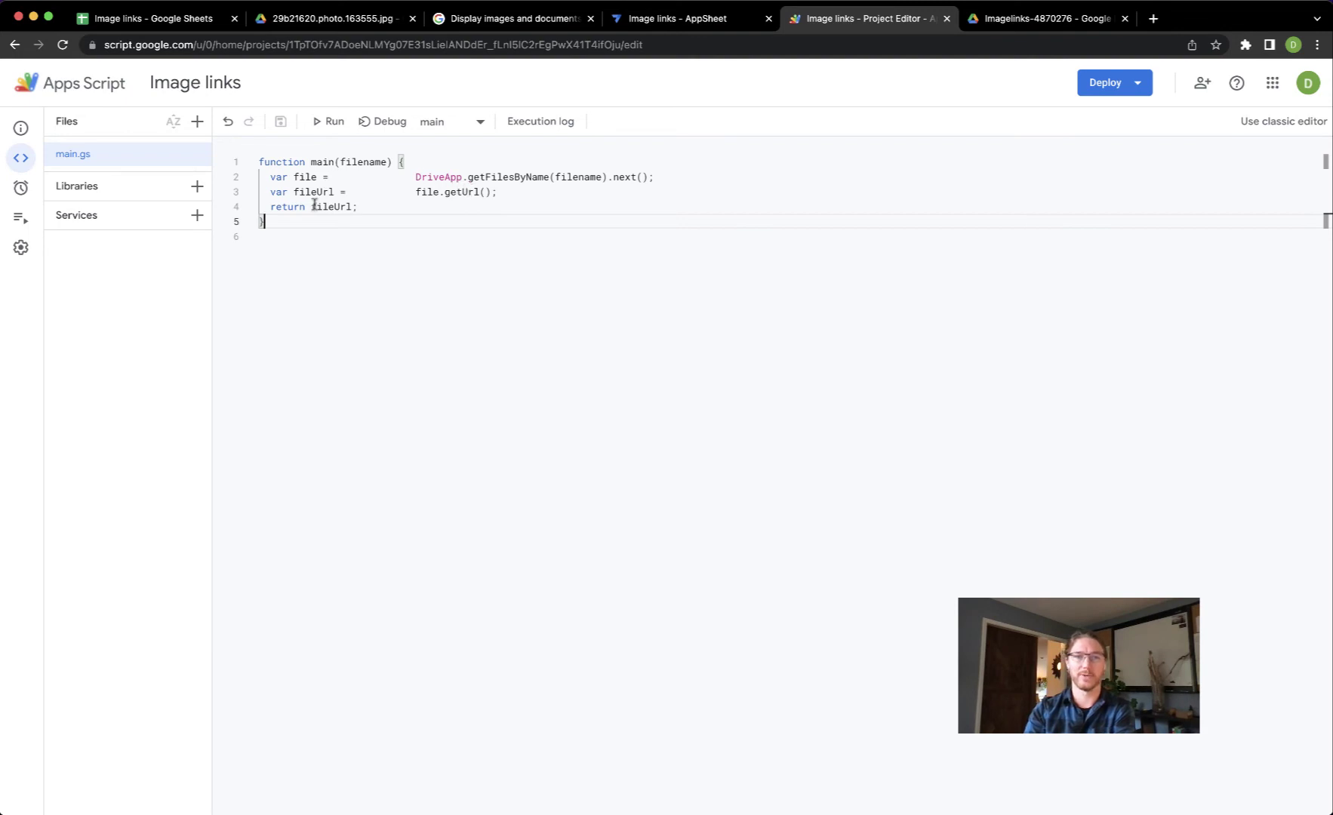
Return to the AppSheet editor for the Create image link bot
left_click(702, 18)
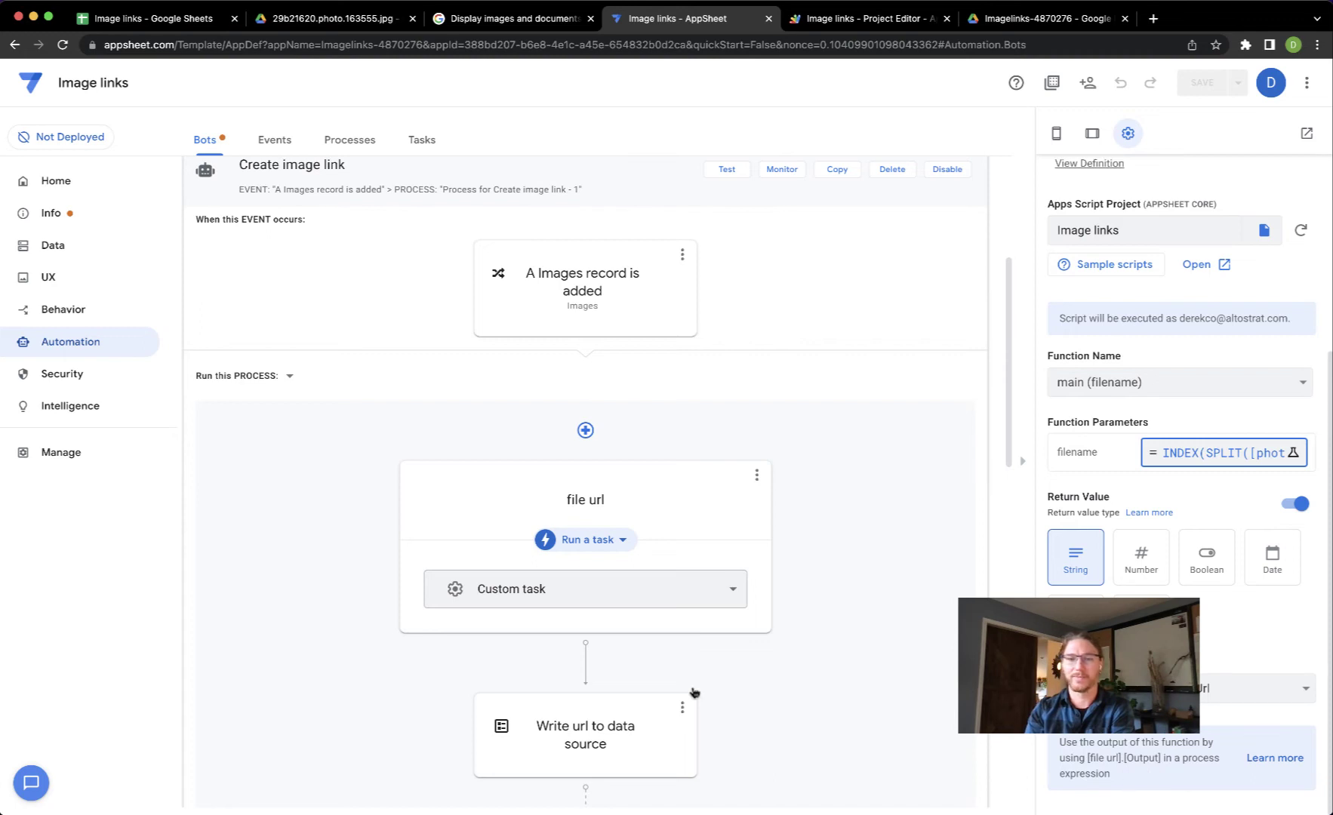
Inspect the Write url to data source step's [file url].[Output] expression for the link column without changing it
left_click(637, 723)
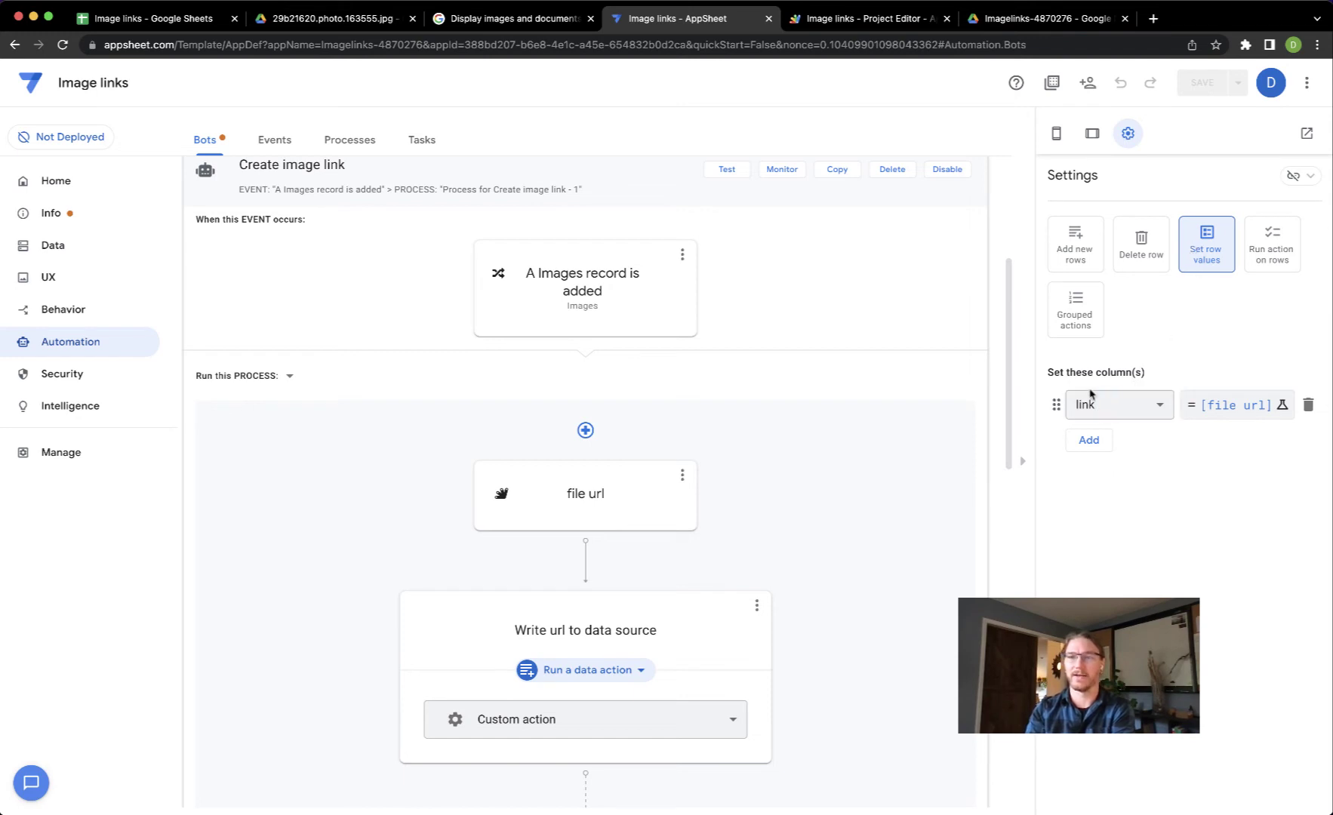
left_click(1199, 405)
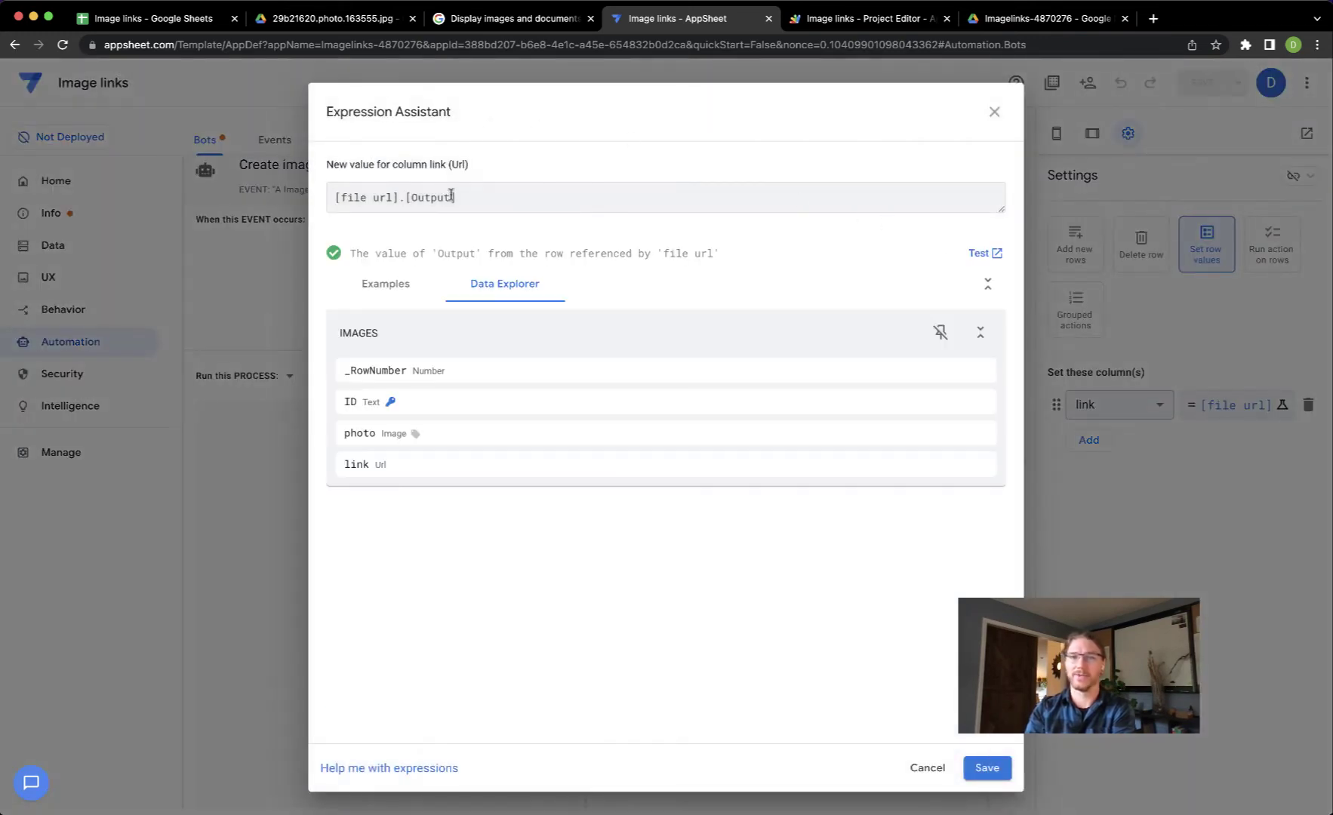
left_click(936, 771)
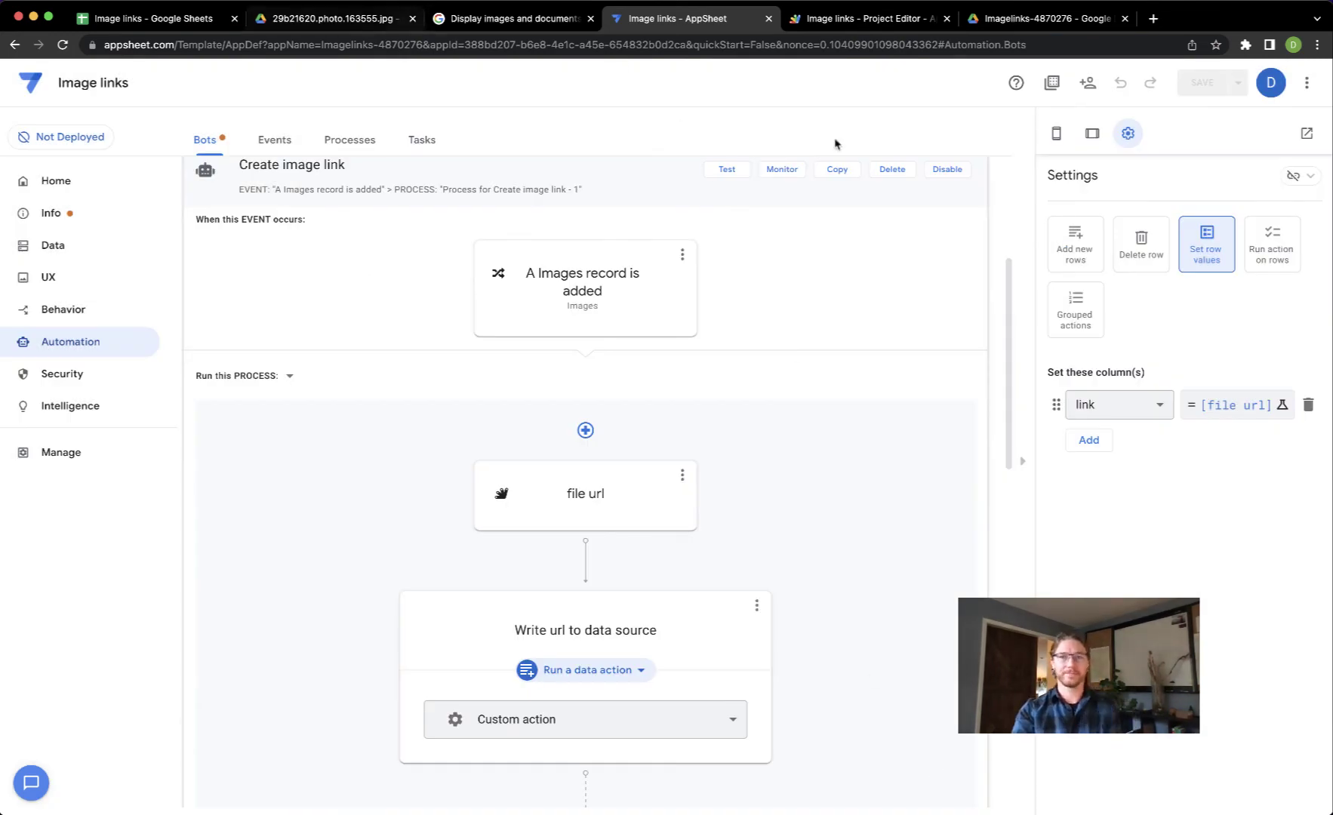
In the mobile preview, add and save a new Images record with the channels4_profile photo
left_click(1056, 134)
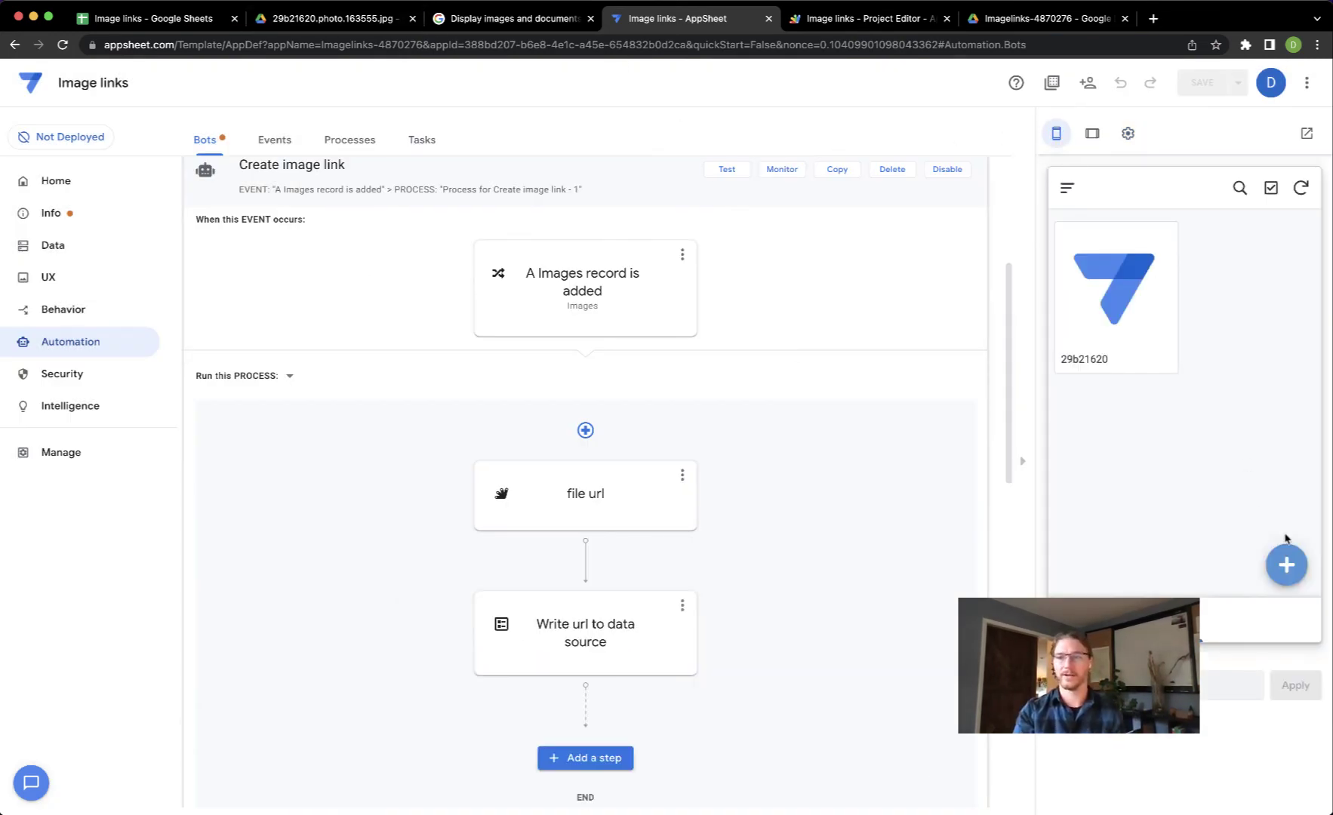
left_click(1285, 565)
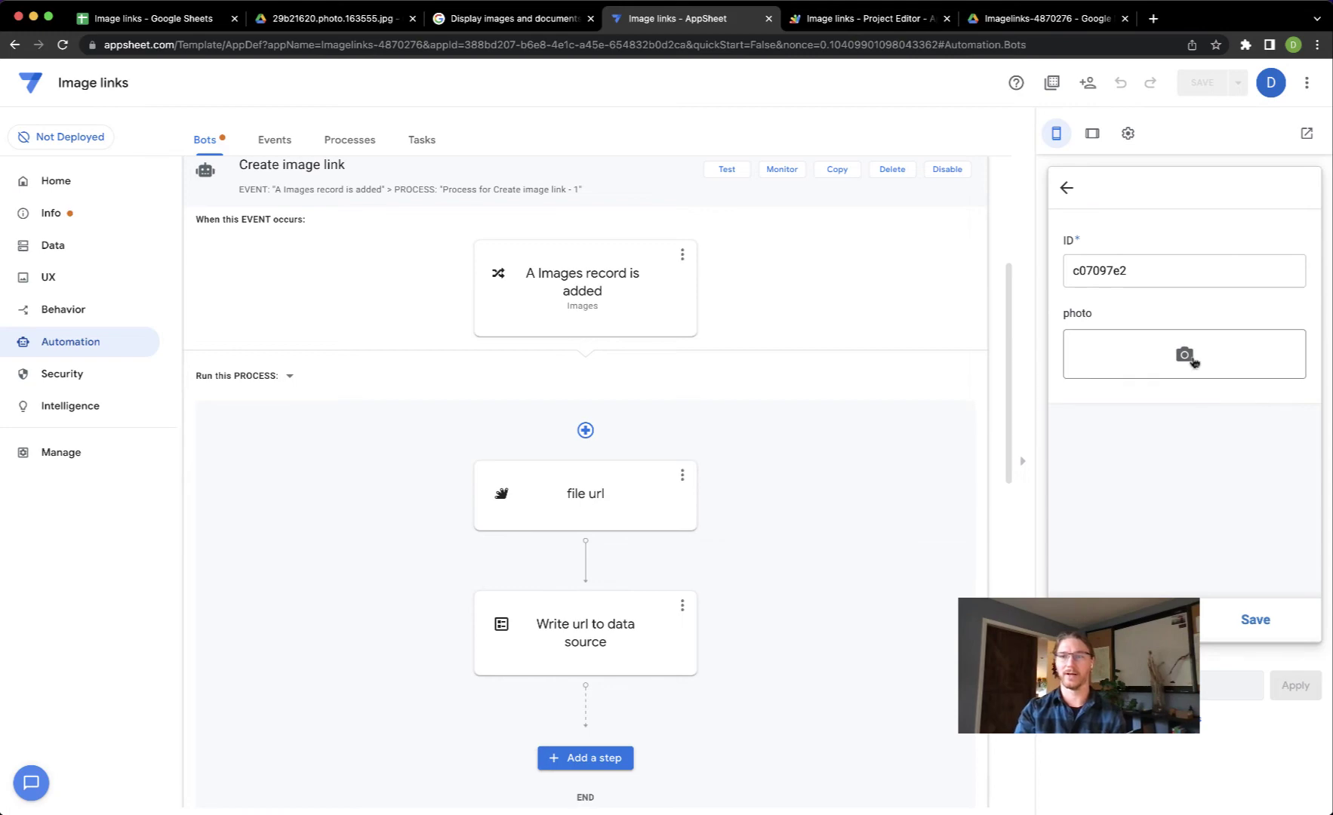
left_click(1140, 343)
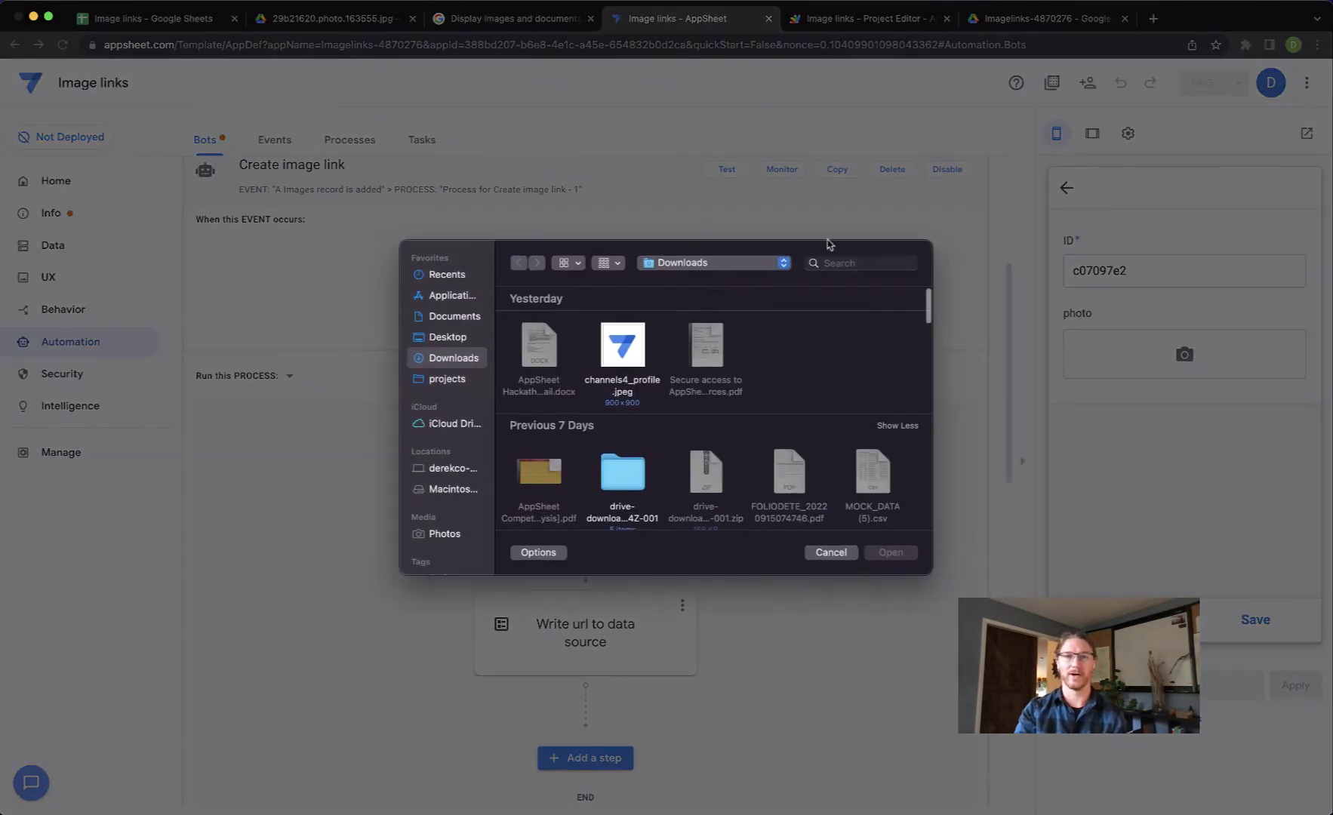
double_click(631, 352)
left_click(1250, 621)
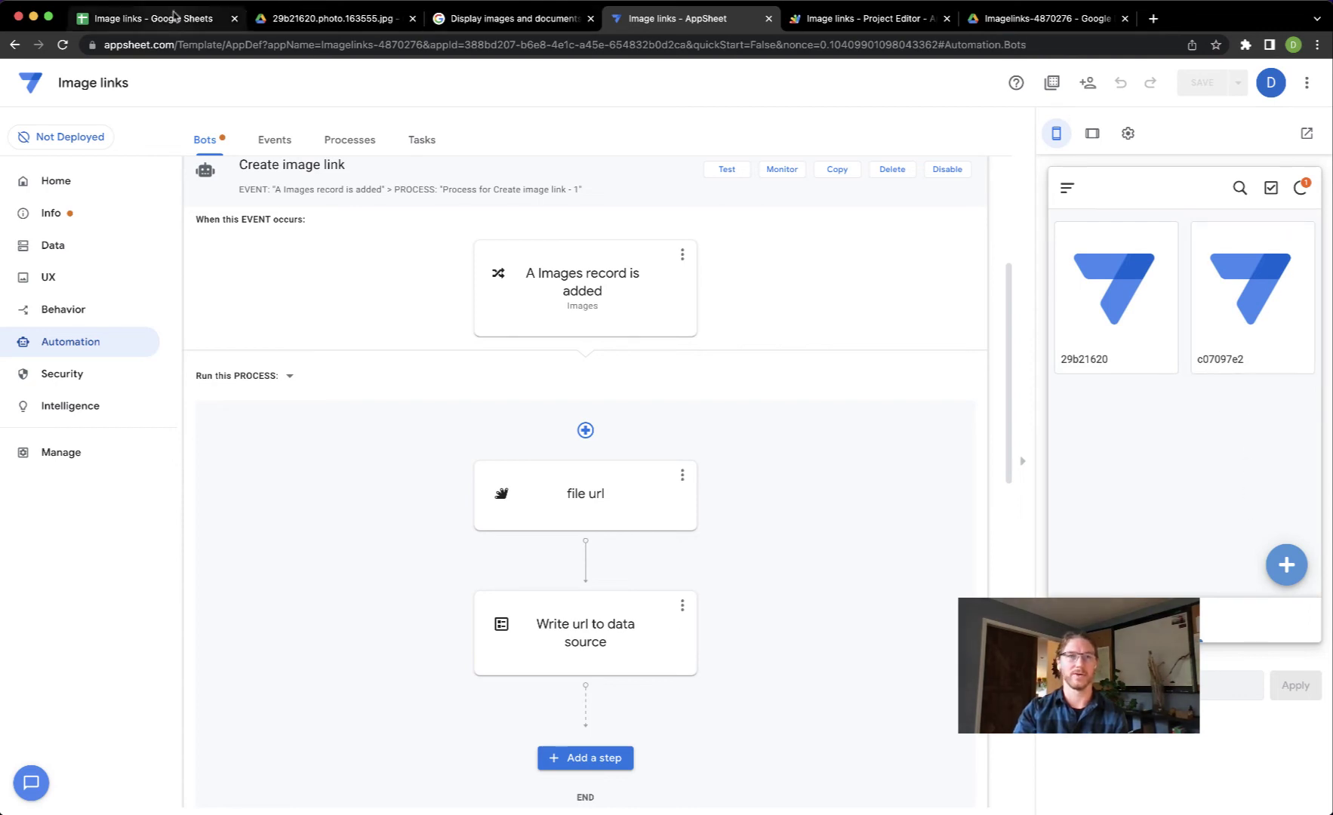
Check that the sheet's new row 3 for c07097e2 has a Drive link, previewing it in C3
left_click(153, 22)
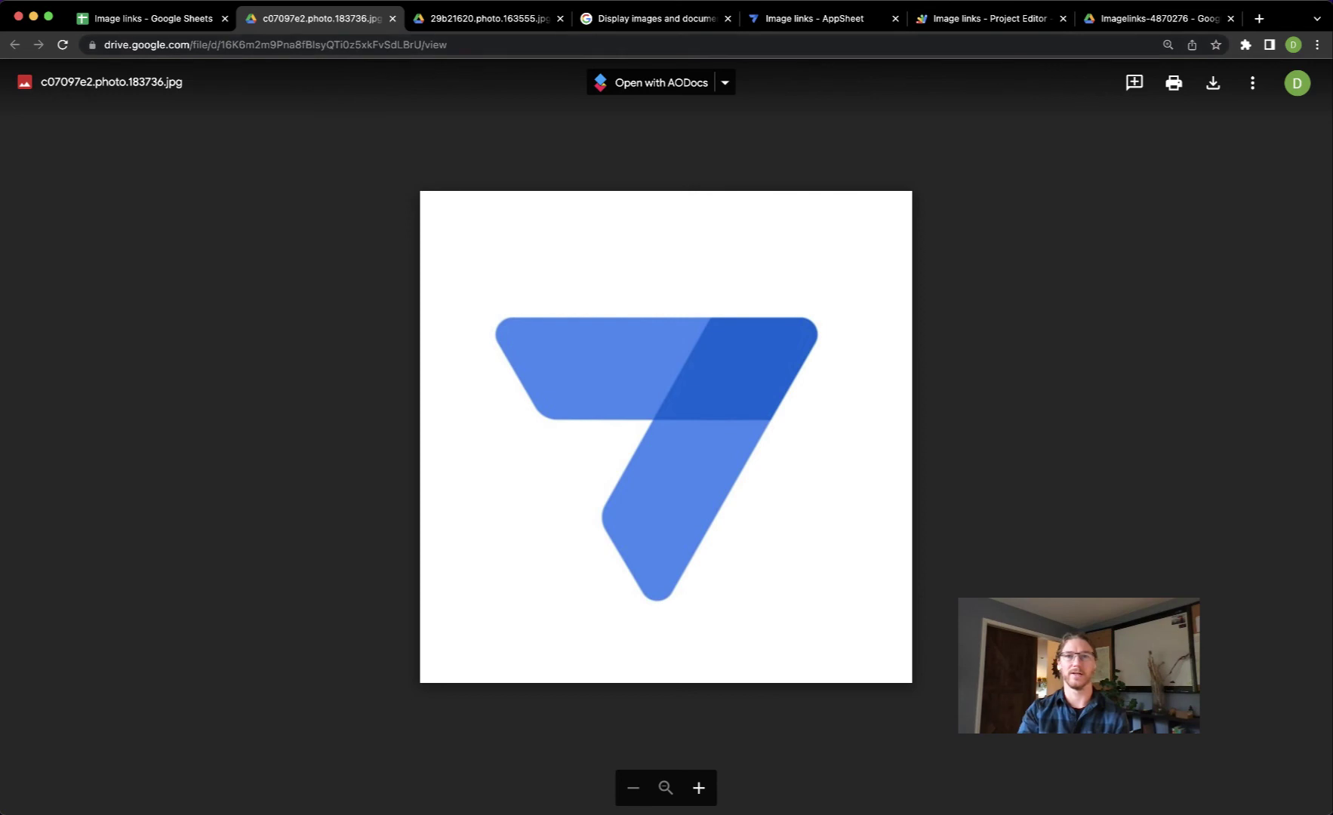
left_click(792, 20)
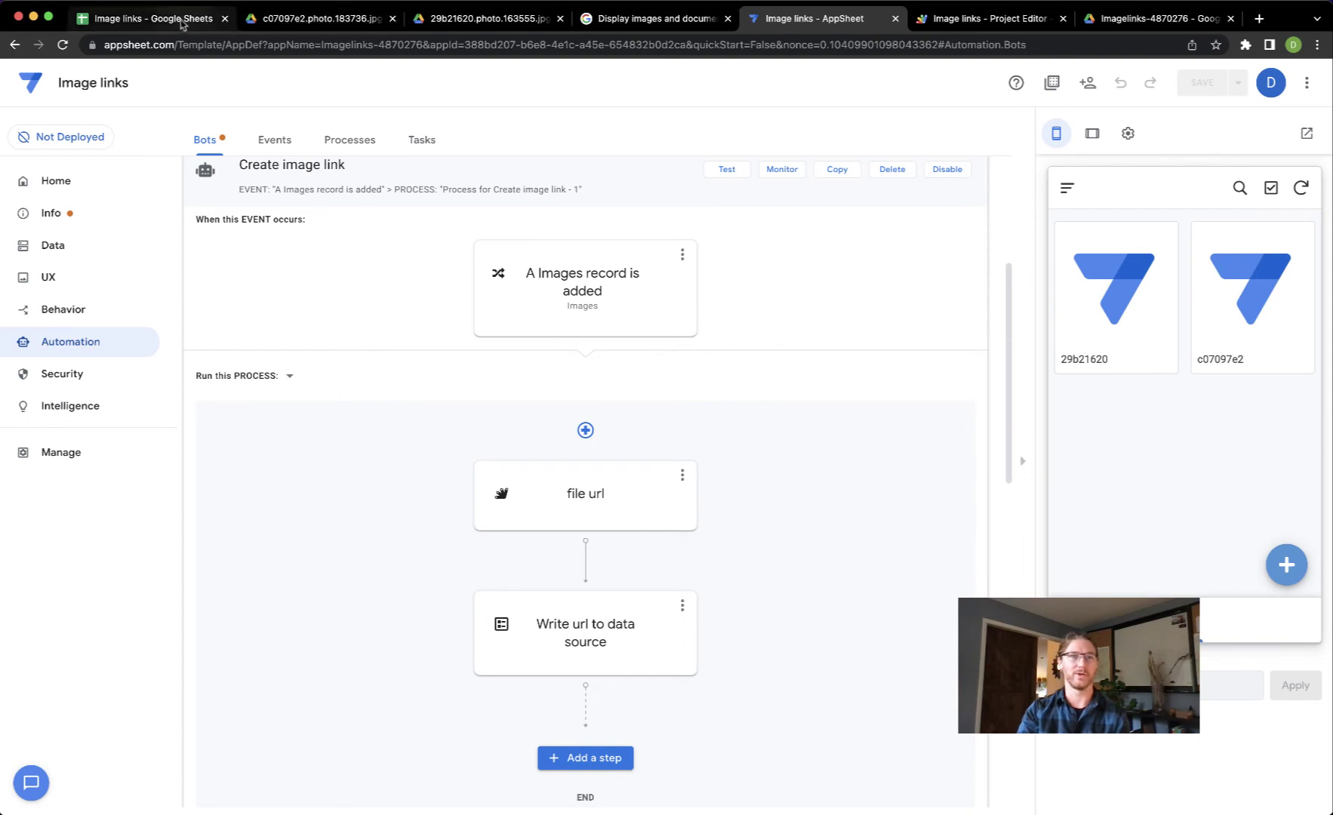
left_click(181, 25)
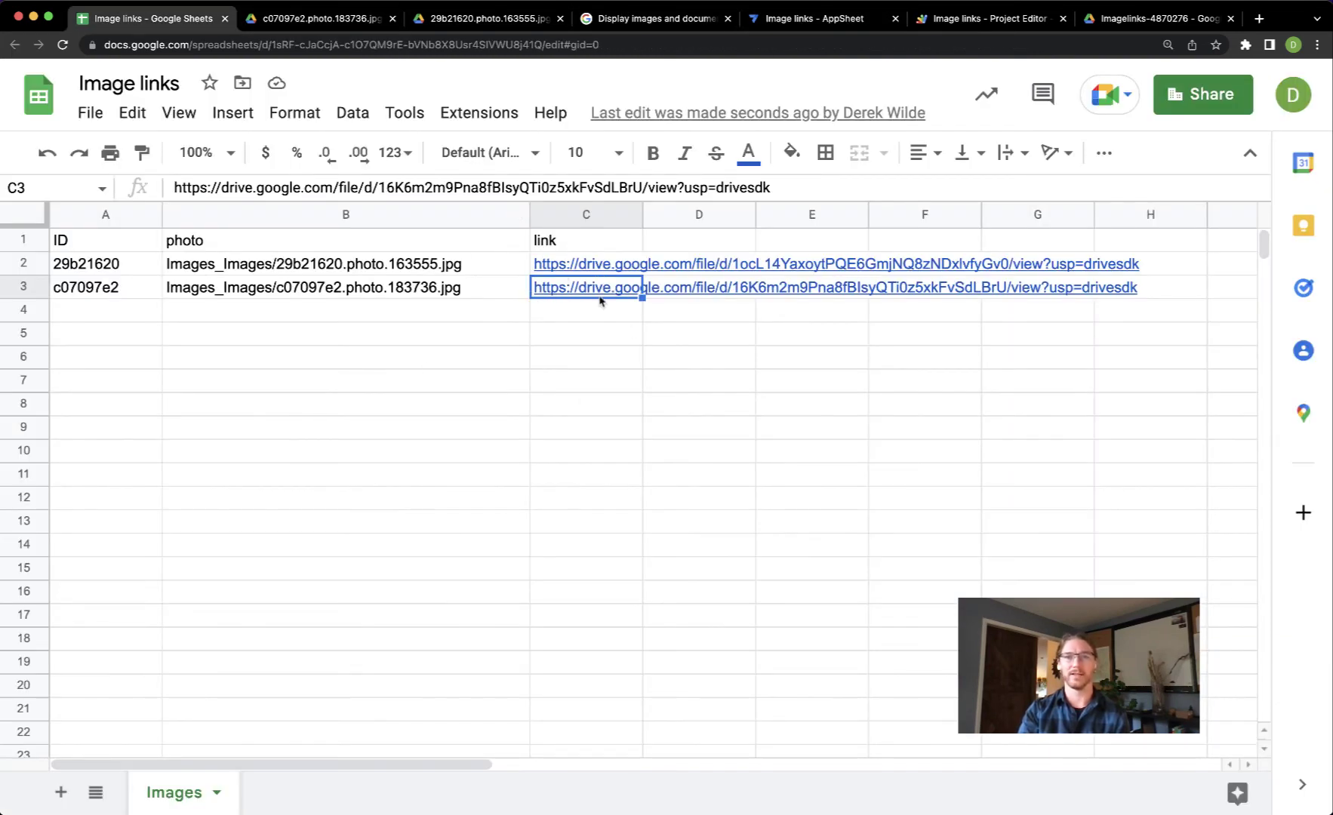
left_click(606, 298)
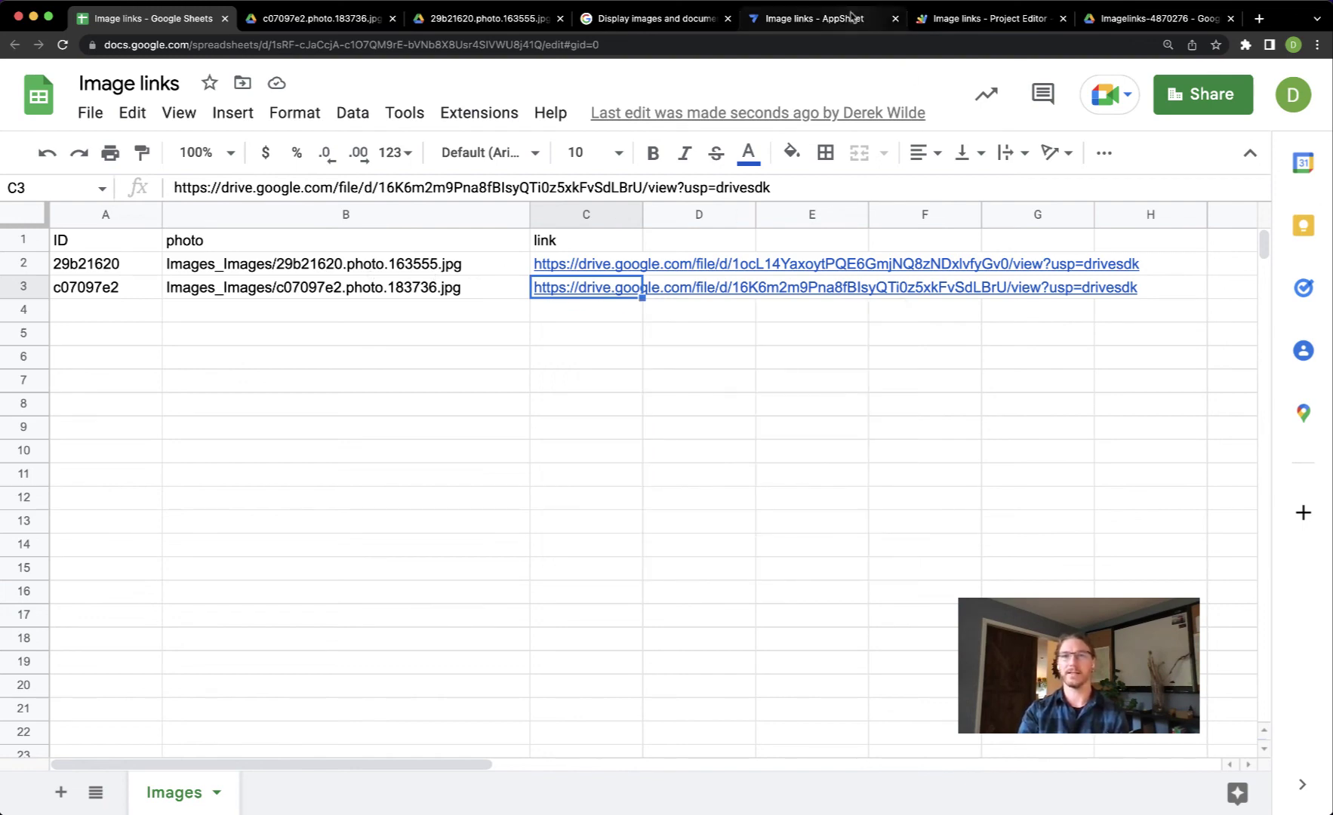
left_click(959, 20)
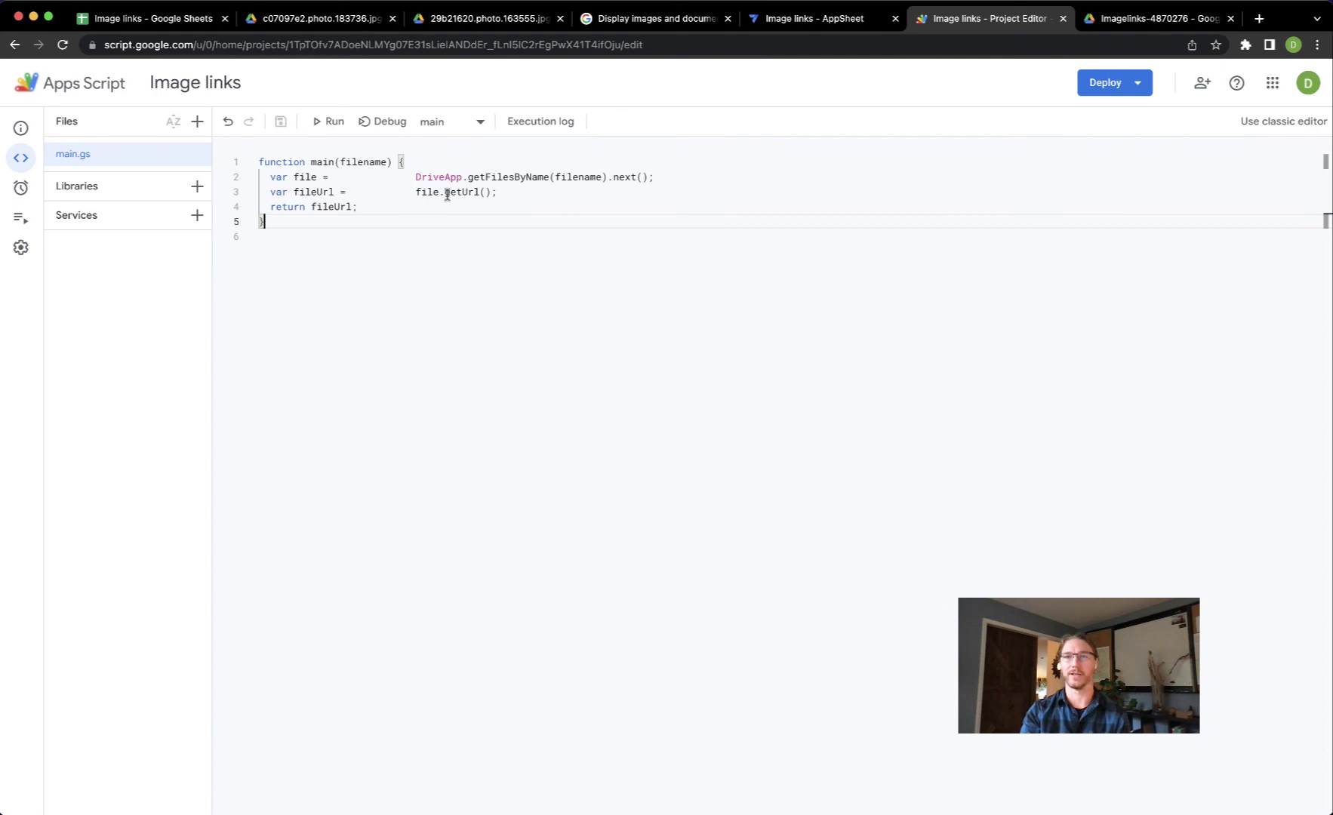
Back in AppSheet, review the file url task's main(filename) call, filename parameter and String return
left_click(825, 18)
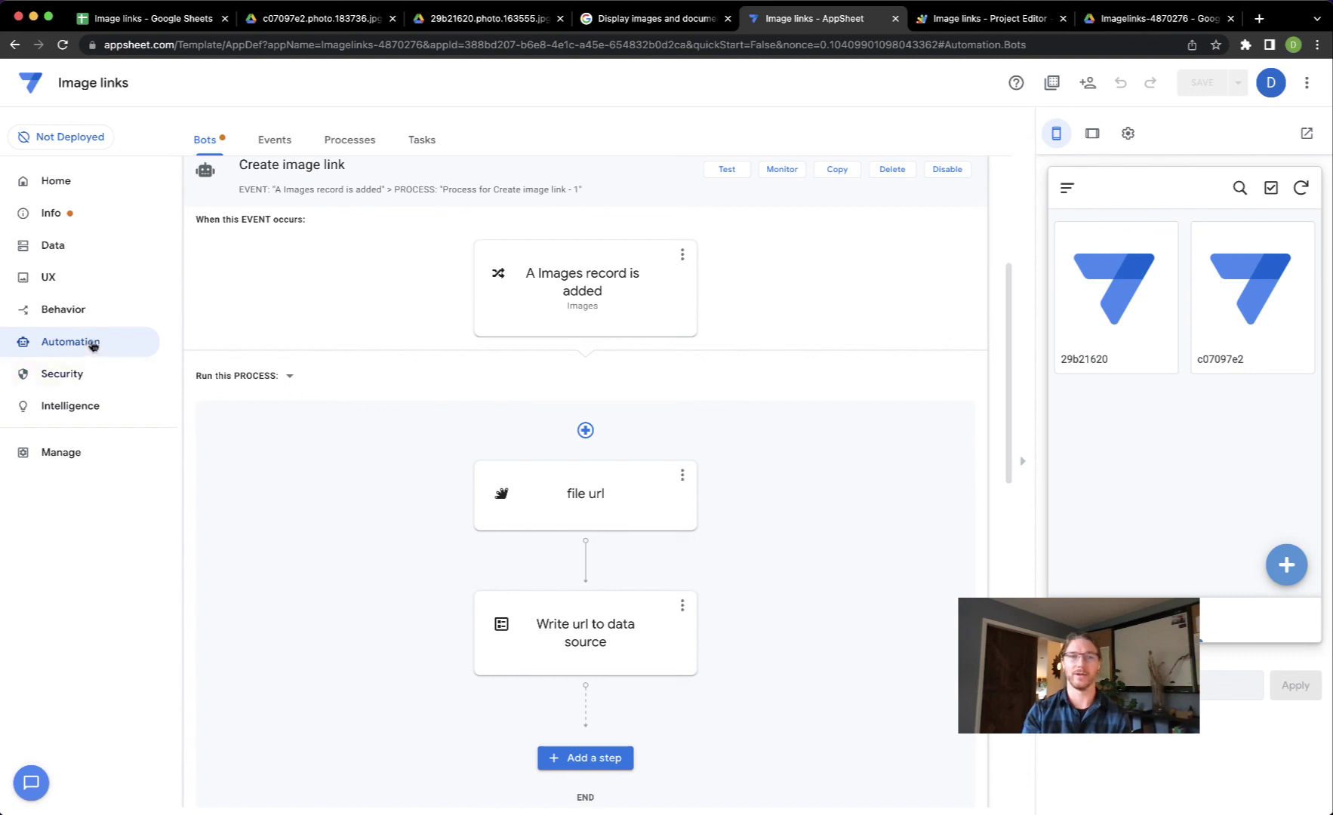
left_click(585, 498)
scroll(1264, 484, "down", 1)
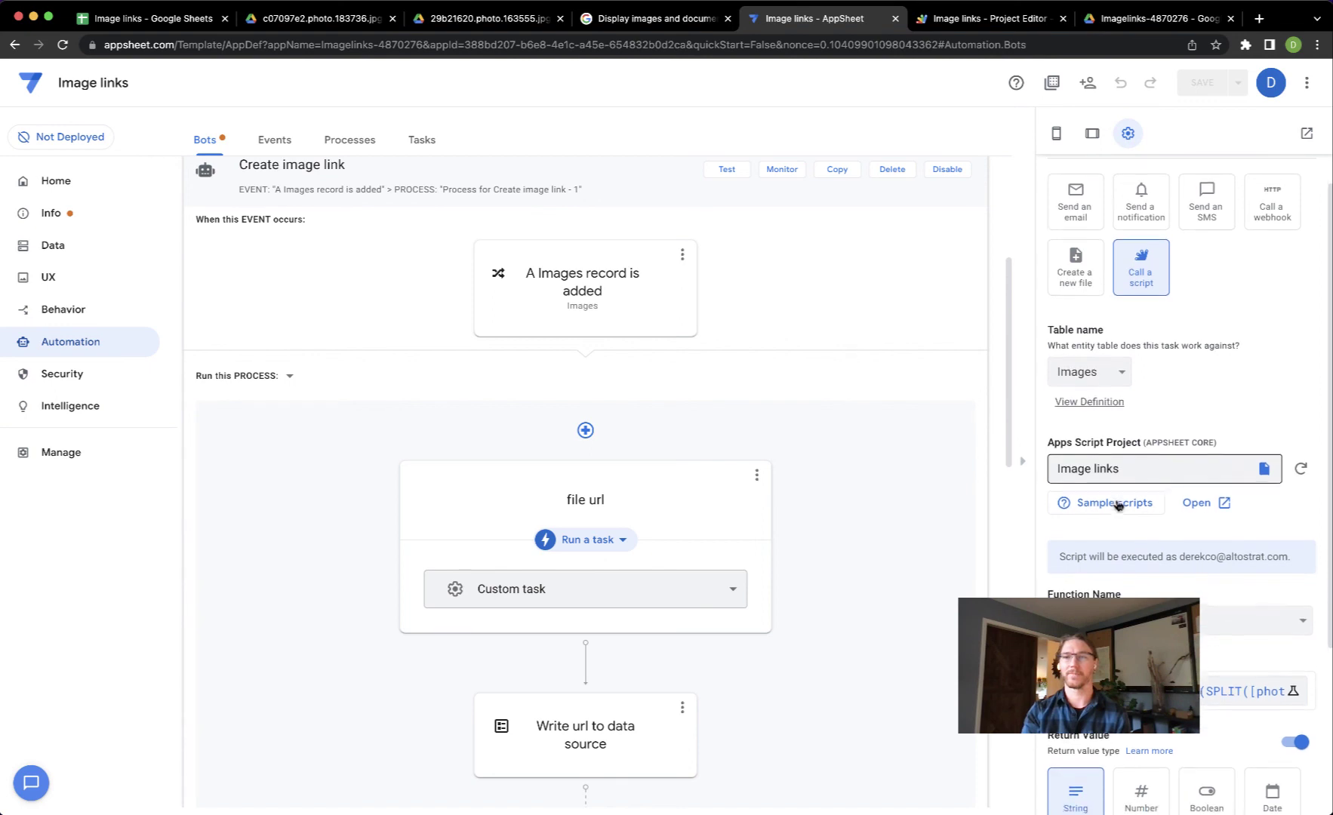
scroll(1116, 500, "down", 1)
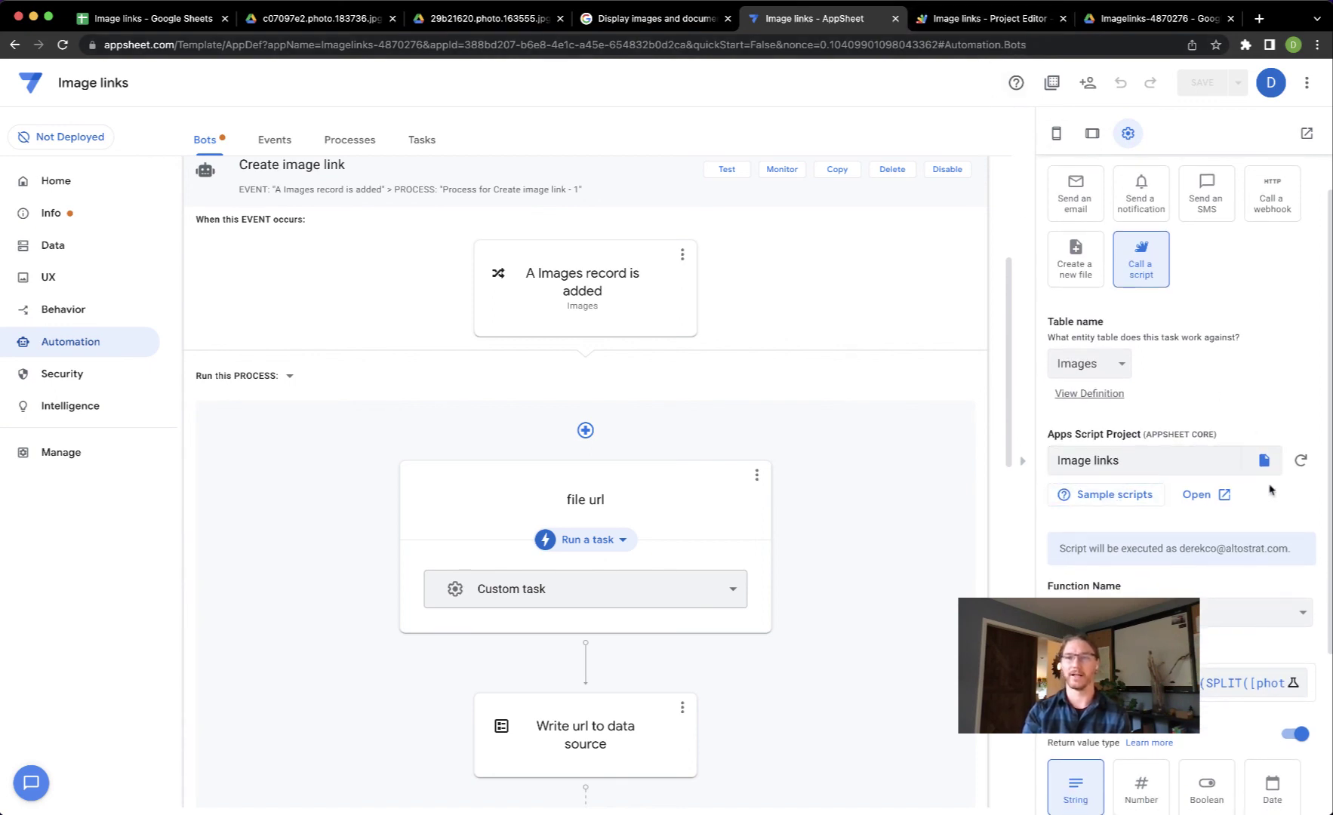
scroll(1215, 650, "down", 3)
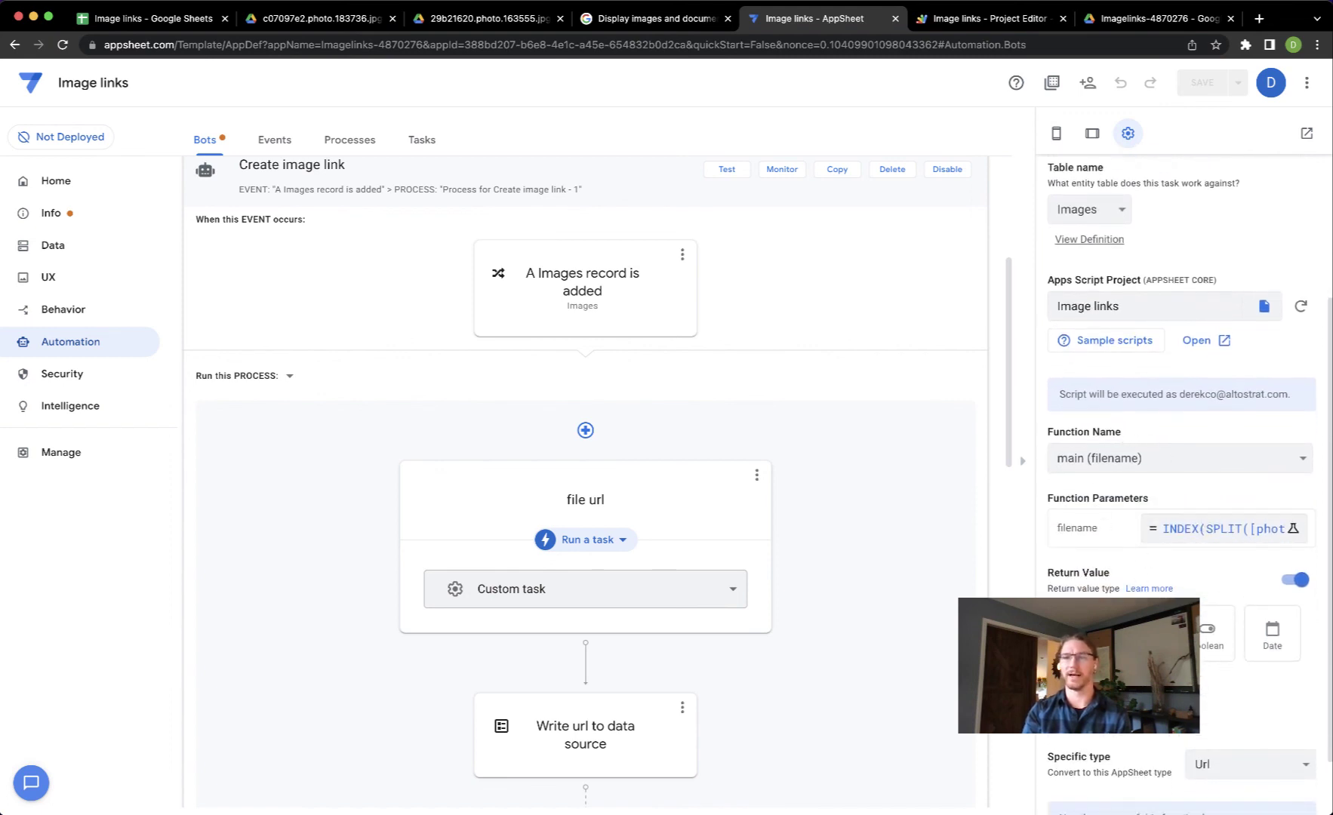
scroll(1215, 579, "down", 2)
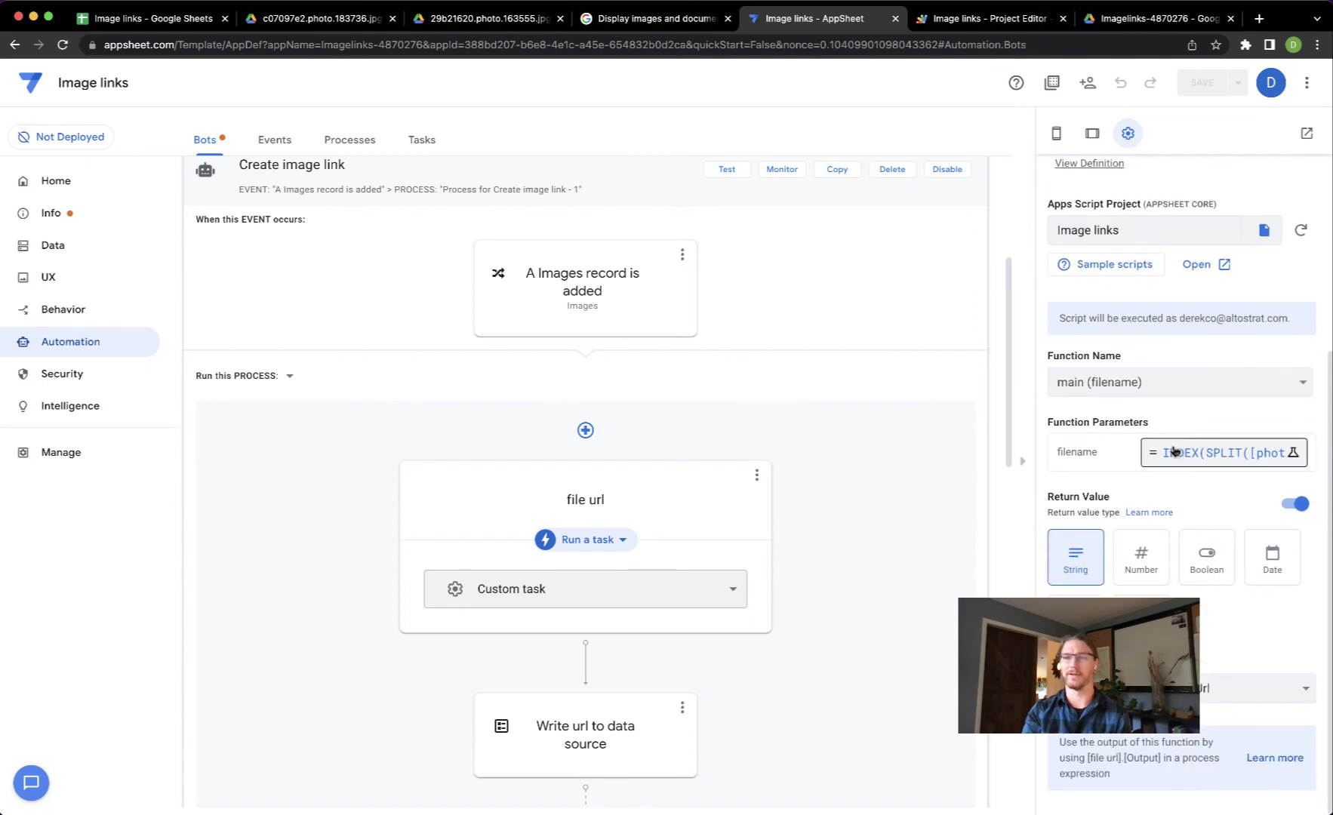